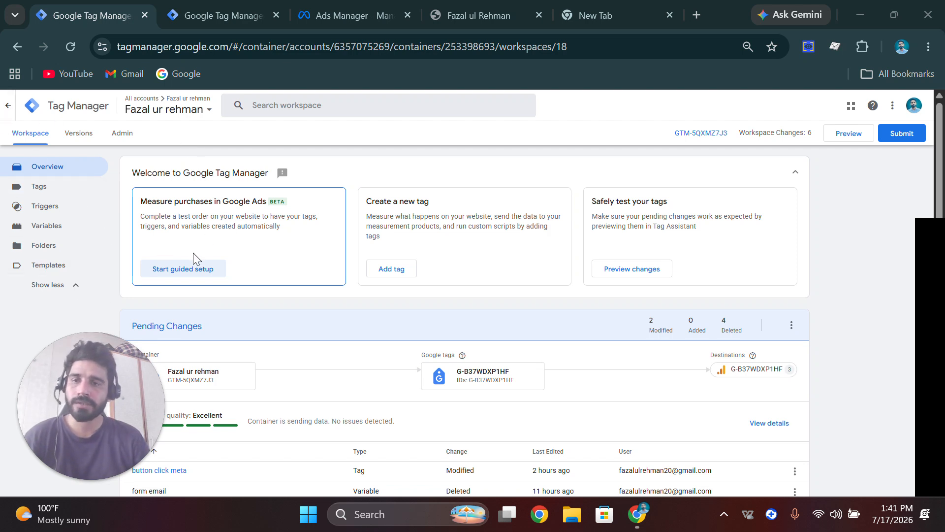
# Start a new user-defined variable in the web container and open the choice of variable types
pyautogui.click(47, 226)
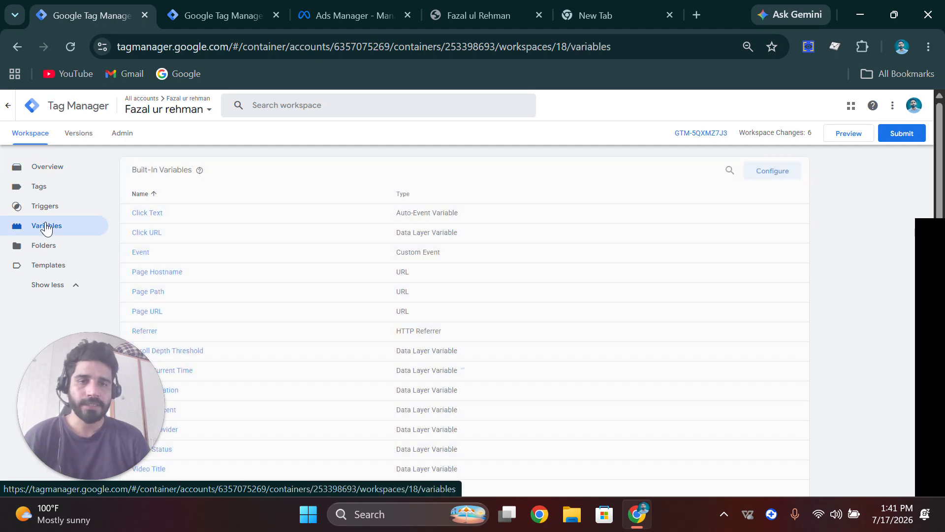
pyautogui.scroll(-3, 408, 279)
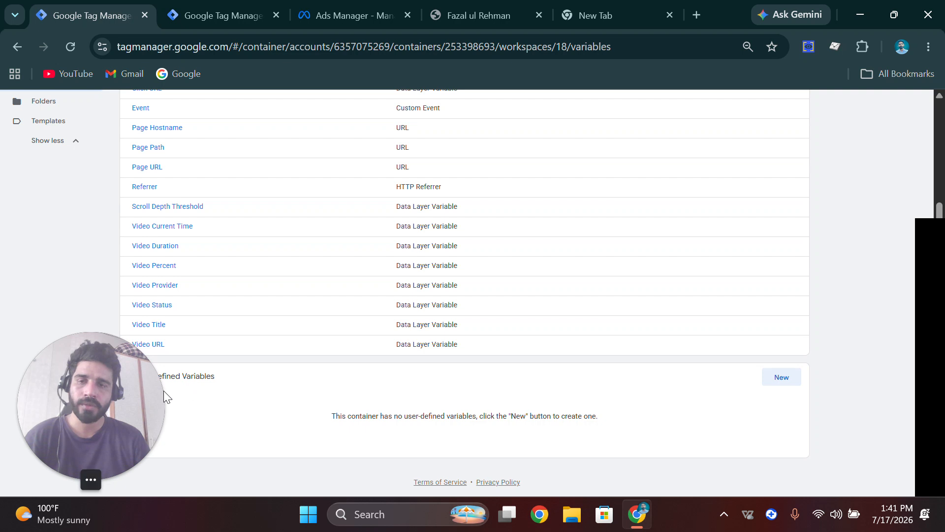
pyautogui.click(784, 379)
pyautogui.click(719, 223)
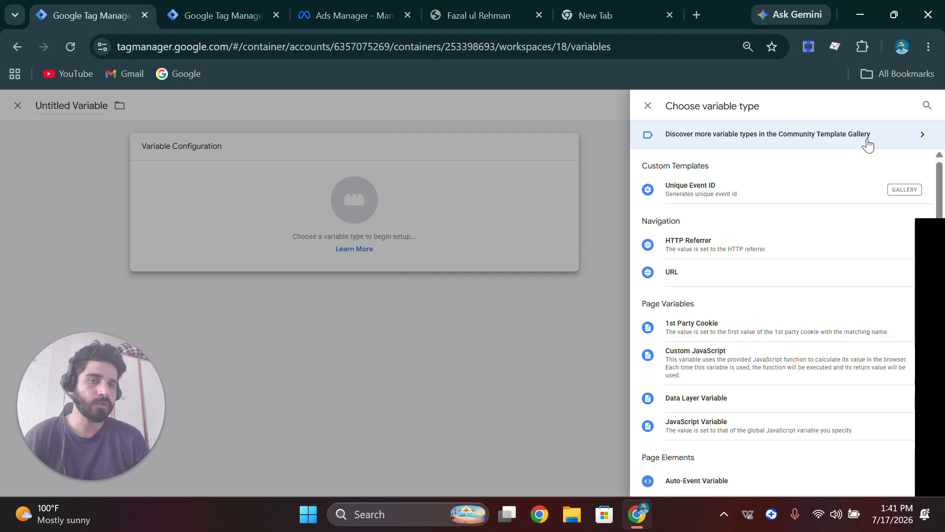
# Search the Community Template Gallery for "unique" to check the Unique Event ID template by stape-io, and return to the variable types
pyautogui.click(918, 140)
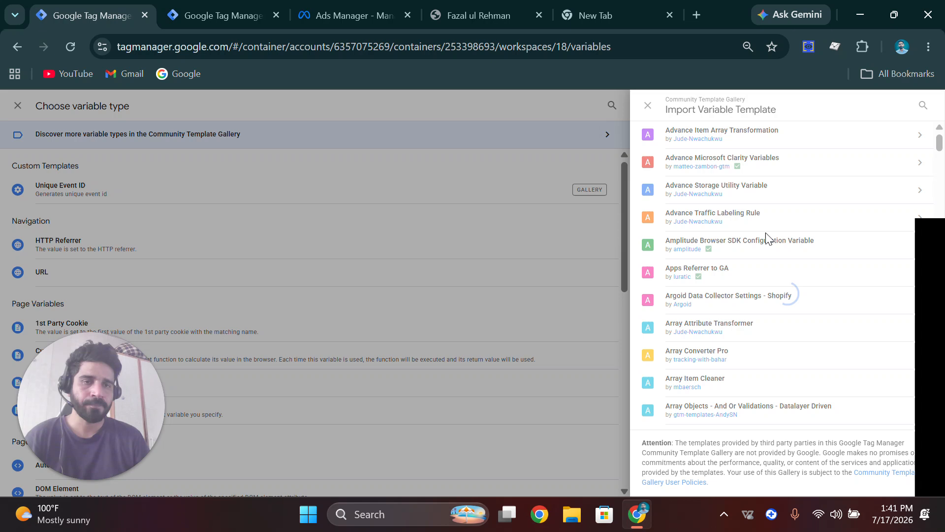
pyautogui.click(925, 105)
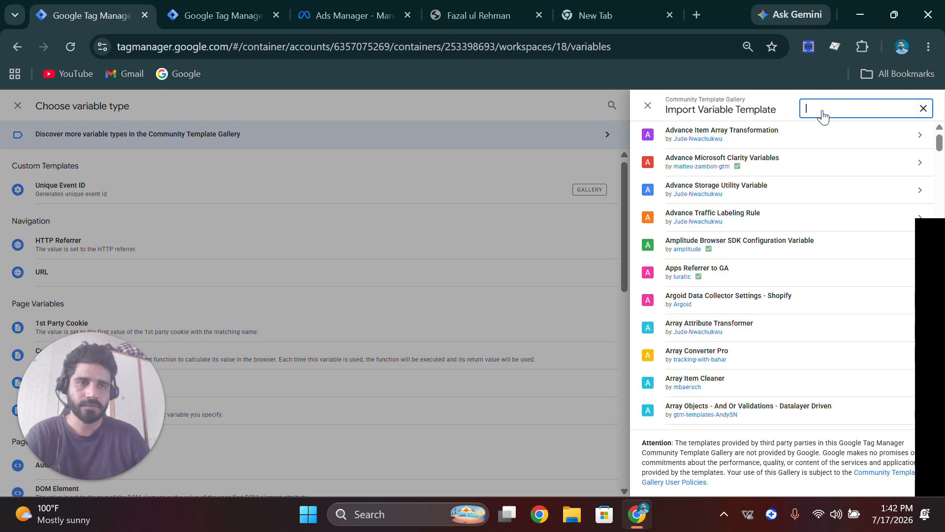
pyautogui.write('unique')
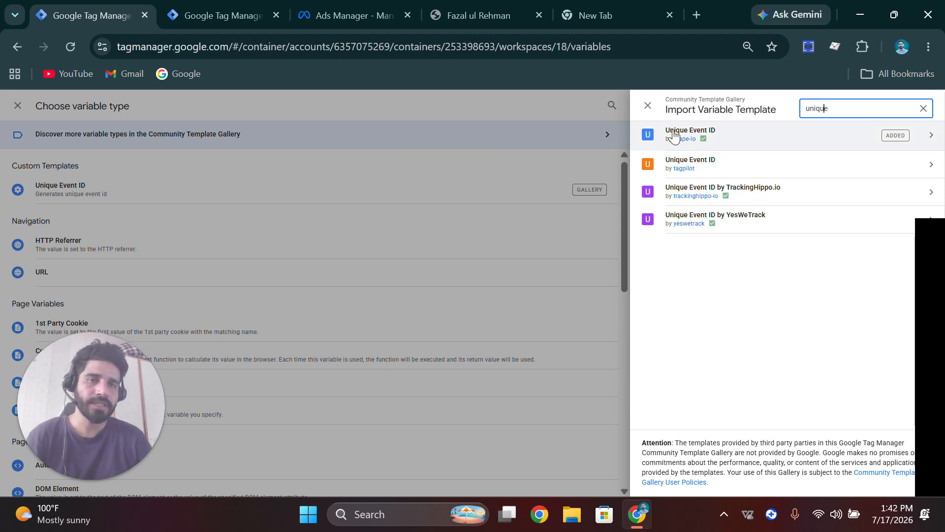
pyautogui.click(750, 147)
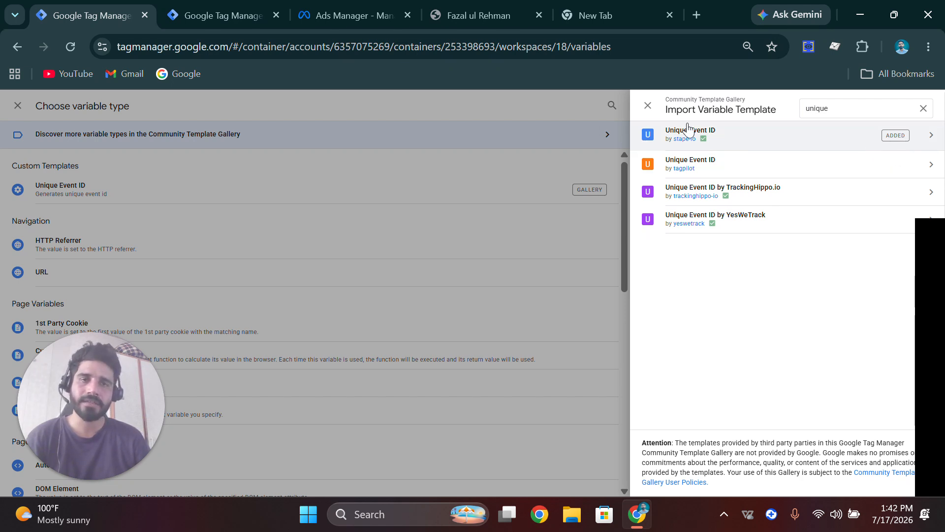
pyautogui.click(648, 105)
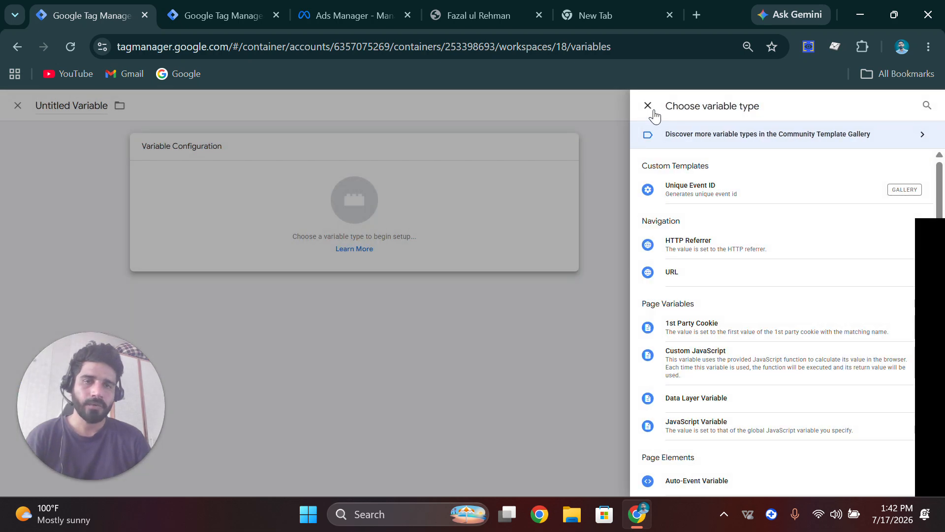
# Choose Unique Event ID as the variable type, name the variable "unique event id" and save it
pyautogui.click(733, 189)
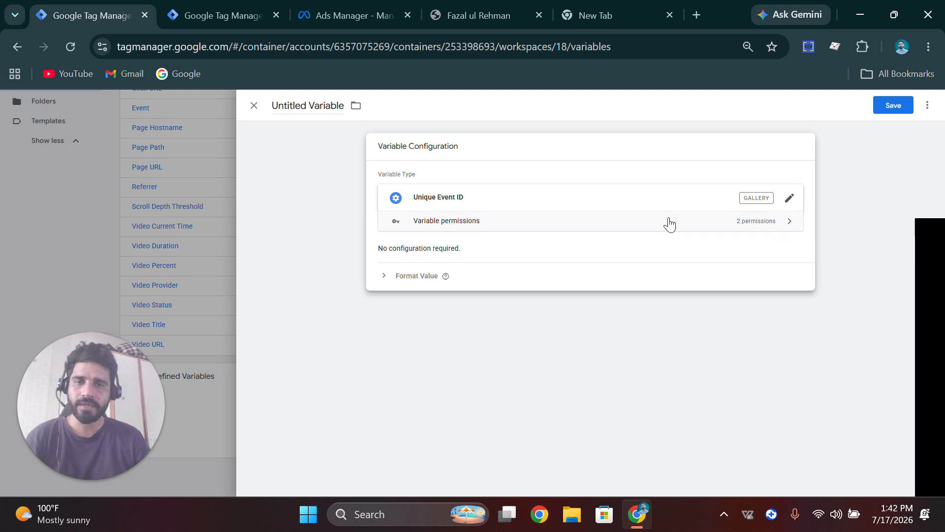
pyautogui.click(313, 106)
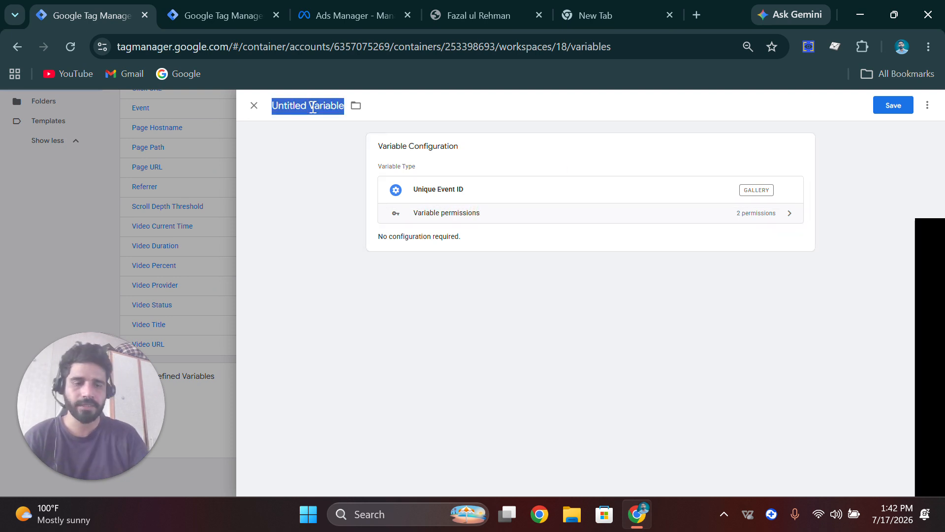
pyautogui.press('BackSpace')
pyautogui.write('unique')
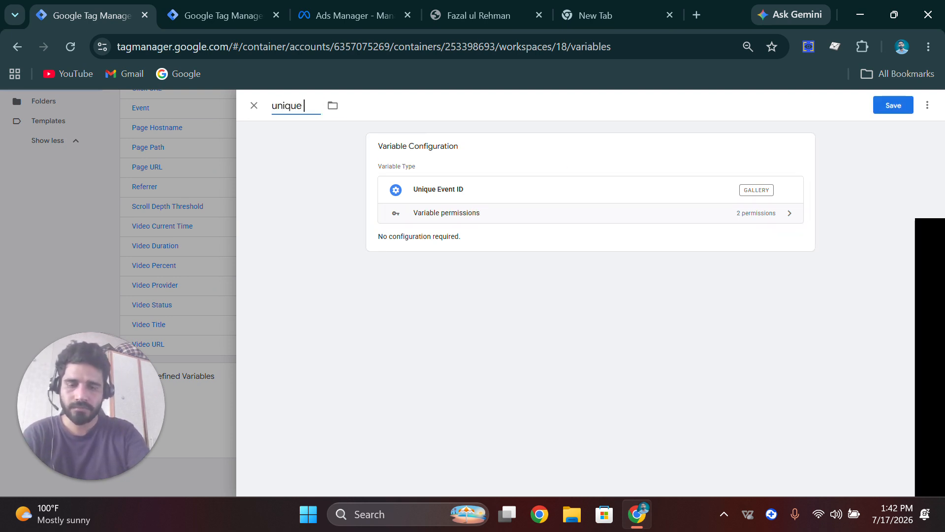
pyautogui.write(' event id')
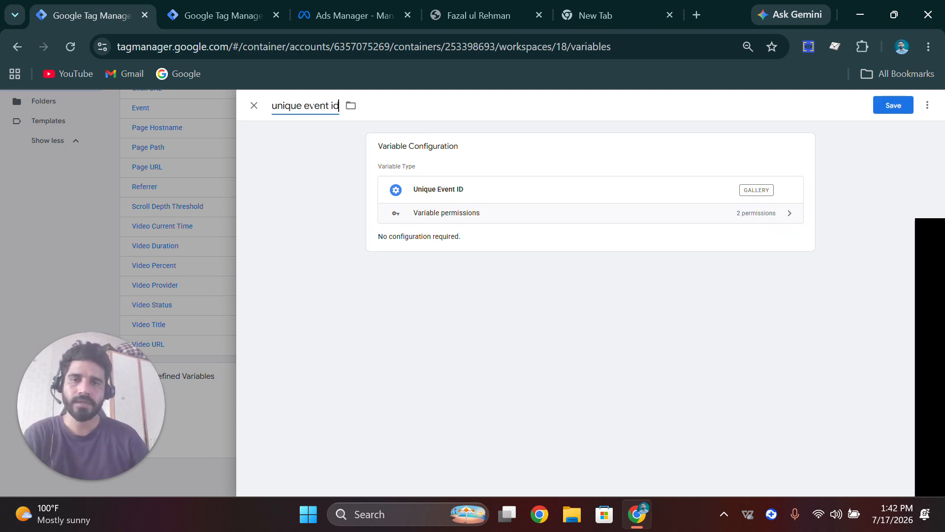
pyautogui.click(903, 110)
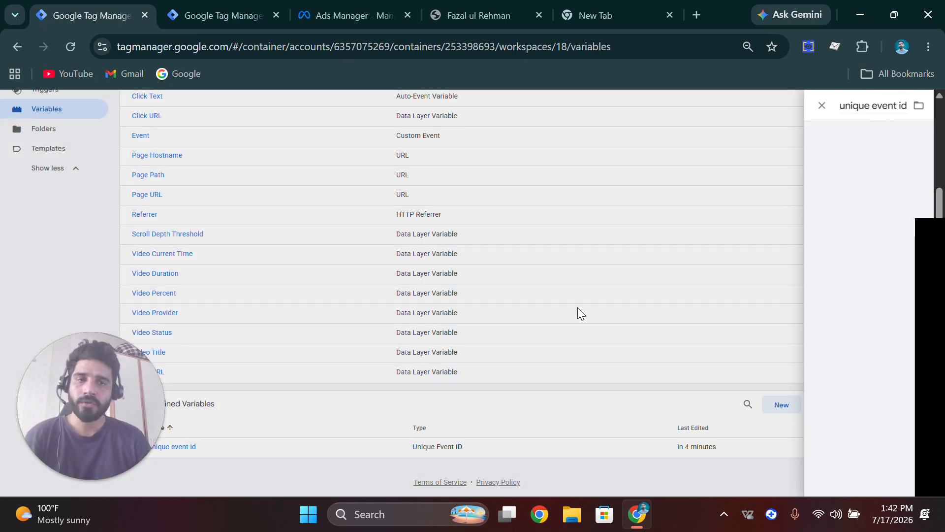
# Add a configuration parameter named unique_id to the Google tag-GA4 tag
pyautogui.scroll(3, 13, 277)
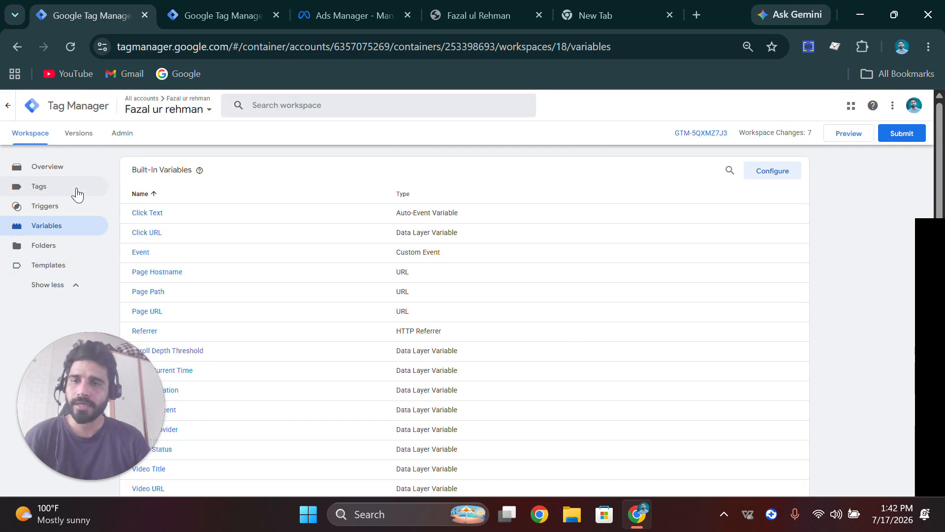
pyautogui.click(57, 187)
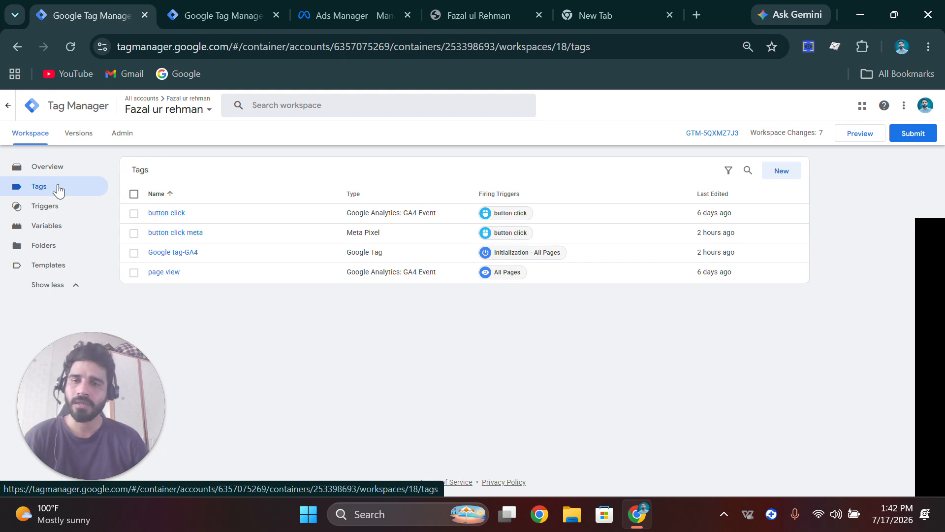
pyautogui.click(178, 256)
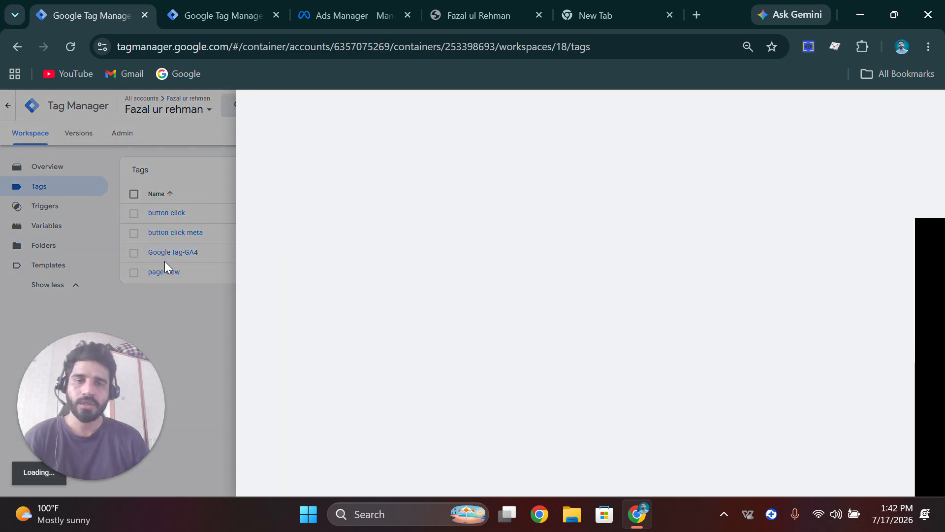
pyautogui.click(803, 191)
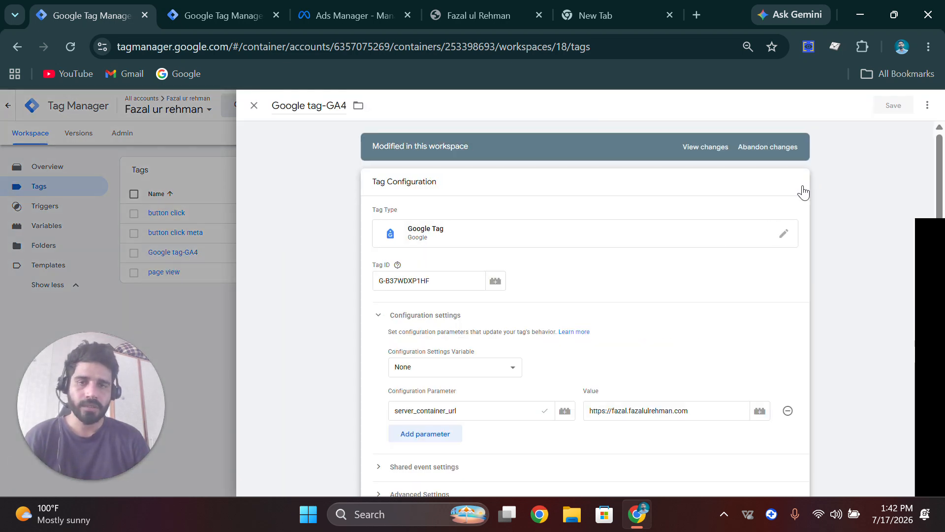
pyautogui.scroll(-3, 541, 329)
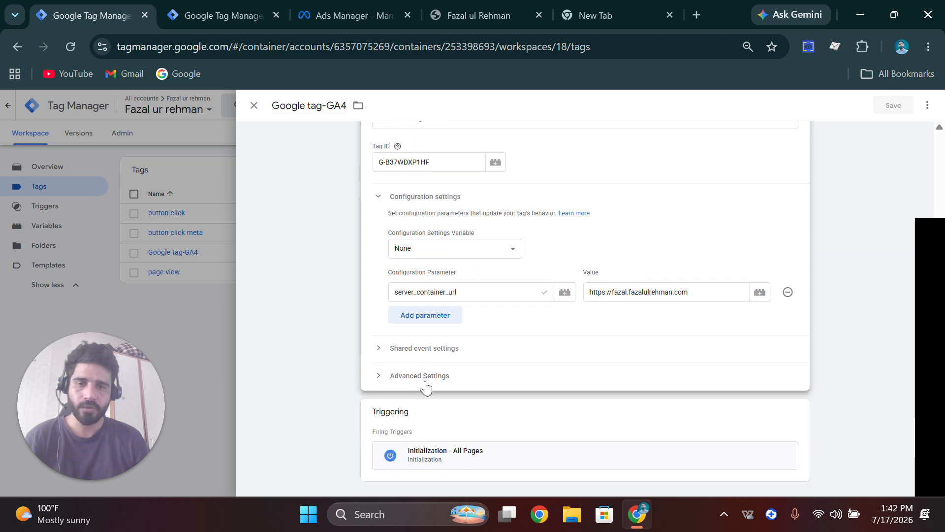
pyautogui.click(434, 315)
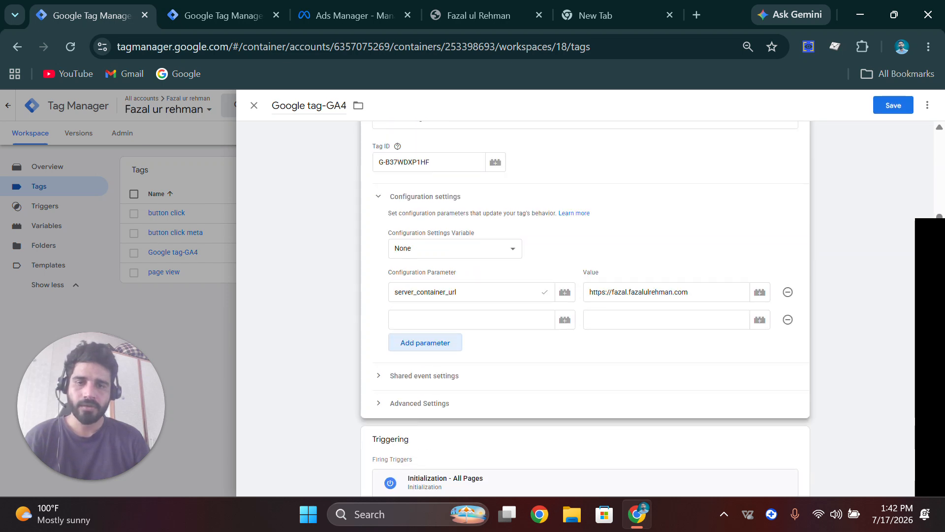
pyautogui.write('unique_id')
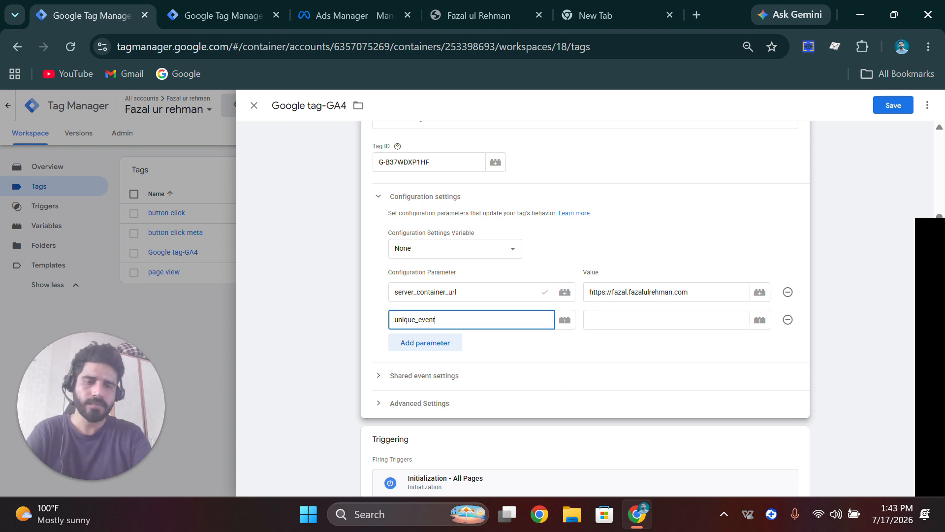
# Set the unique_id parameter's value to the unique event id variable, then save and close the Google tag-GA4 tag
pyautogui.click(760, 321)
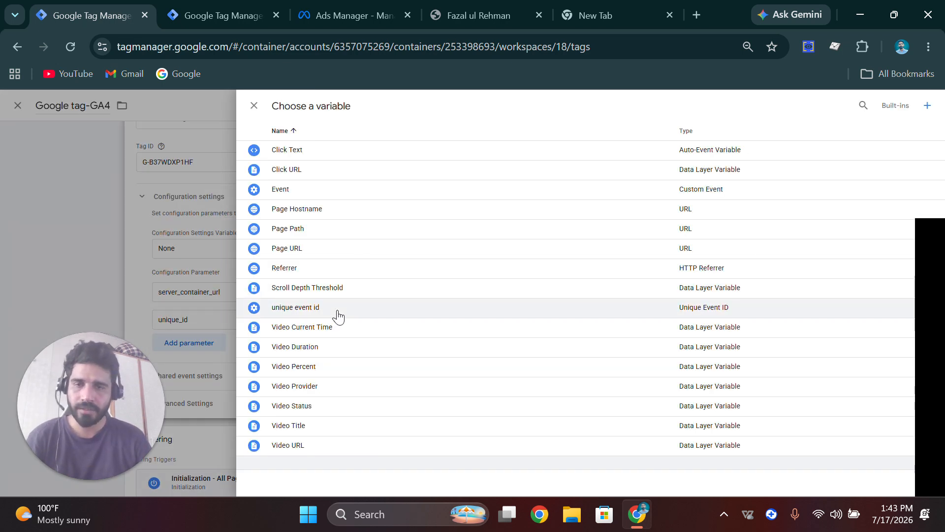
pyautogui.click(337, 316)
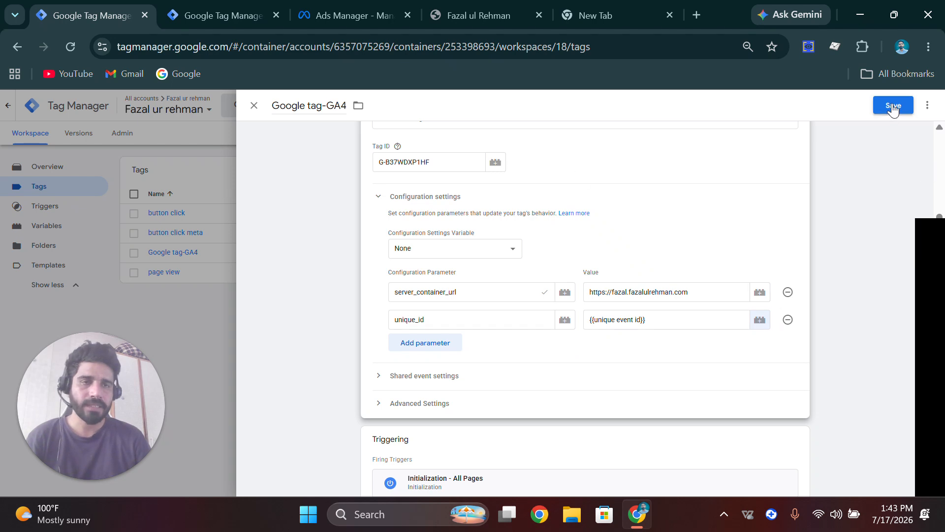
pyautogui.click(892, 107)
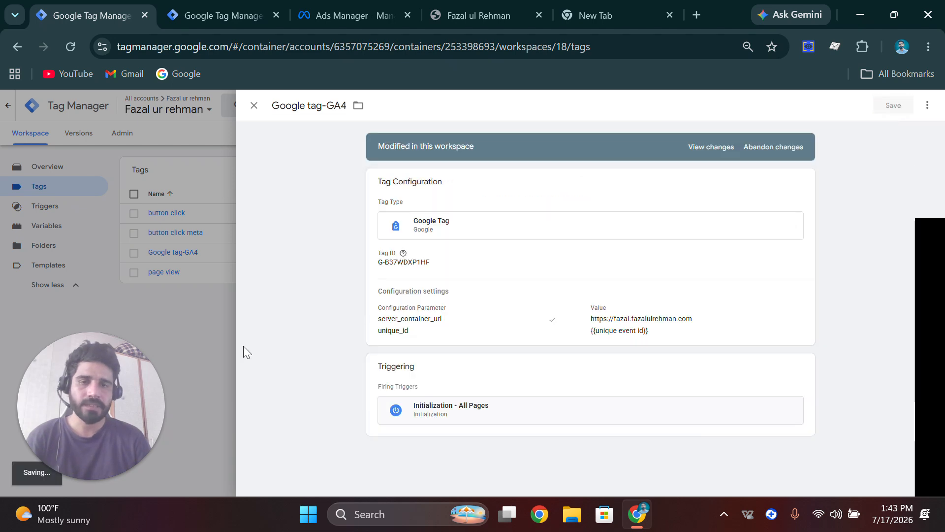
pyautogui.click(254, 106)
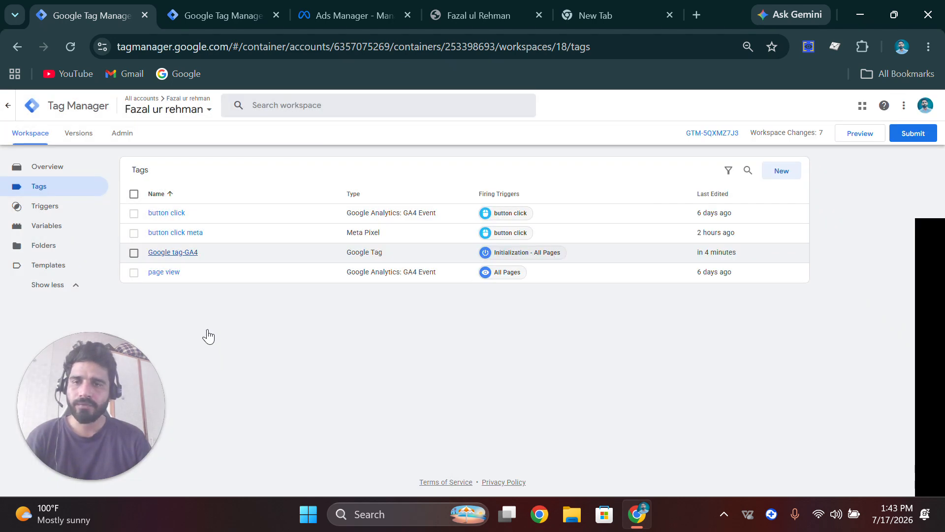
# Set the Event ID of the button click meta tag to the unique event id variable, then save and close the tag
pyautogui.click(182, 235)
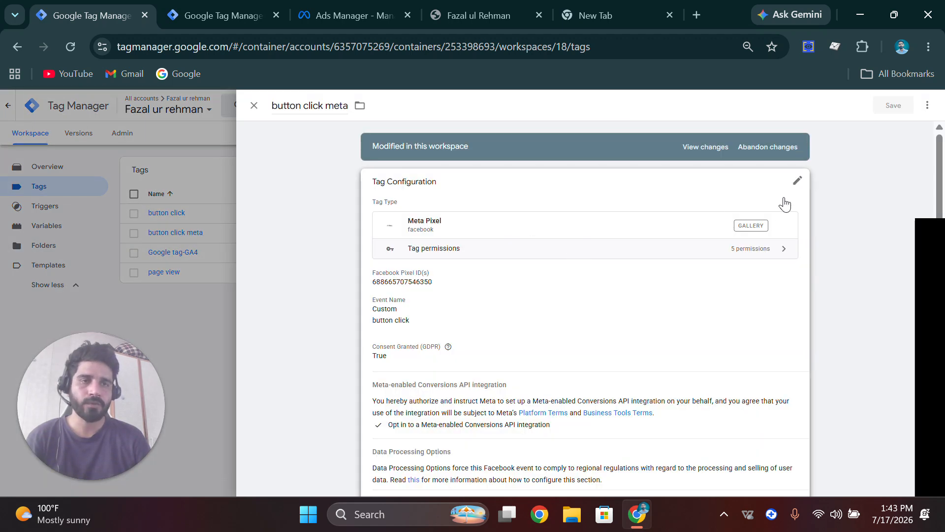
pyautogui.click(794, 188)
pyautogui.scroll(-6, 556, 327)
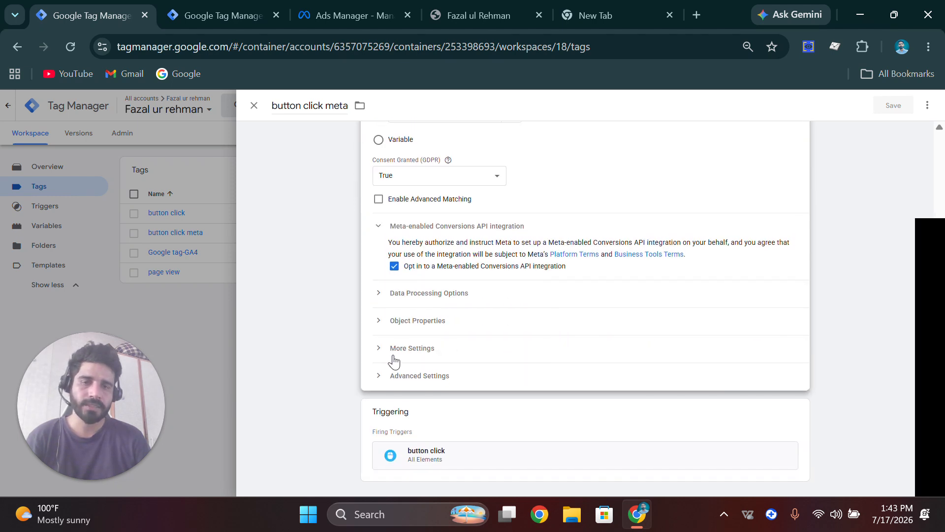
pyautogui.click(404, 351)
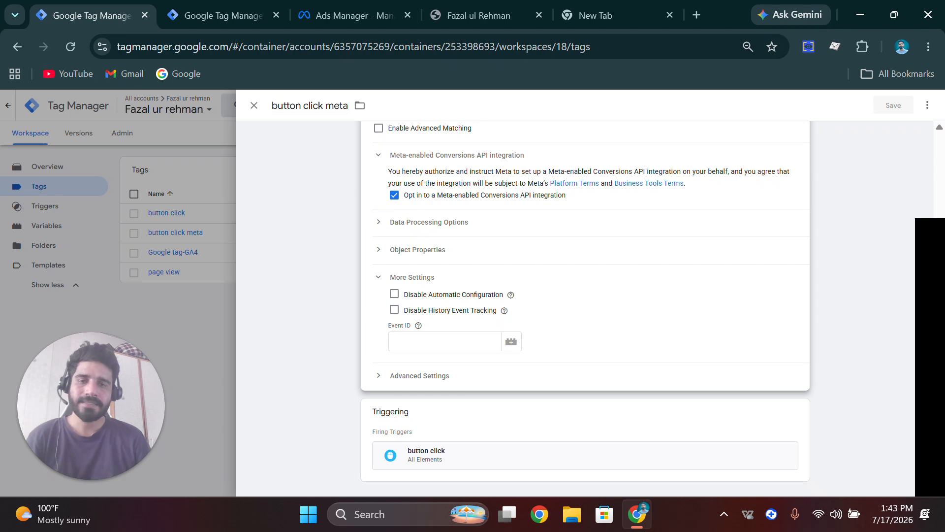
pyautogui.click(511, 345)
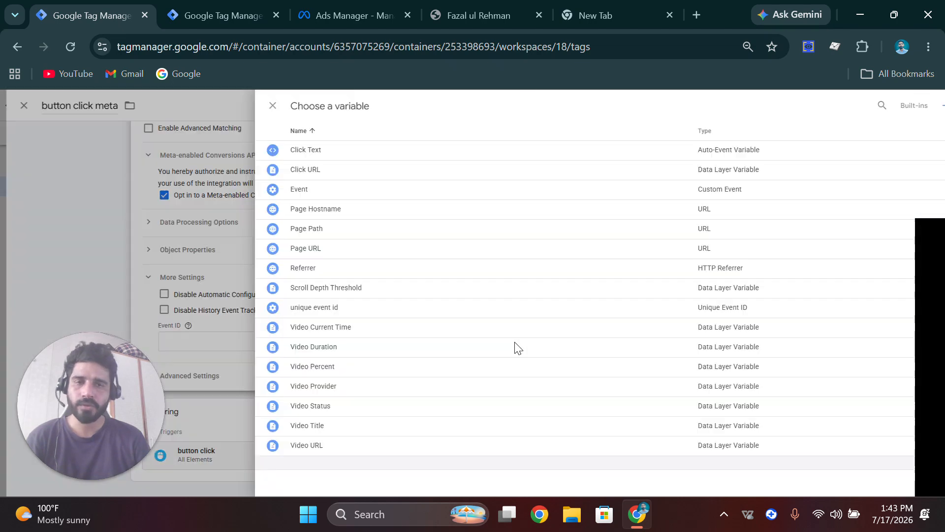
pyautogui.click(295, 307)
pyautogui.scroll(1, 331, 171)
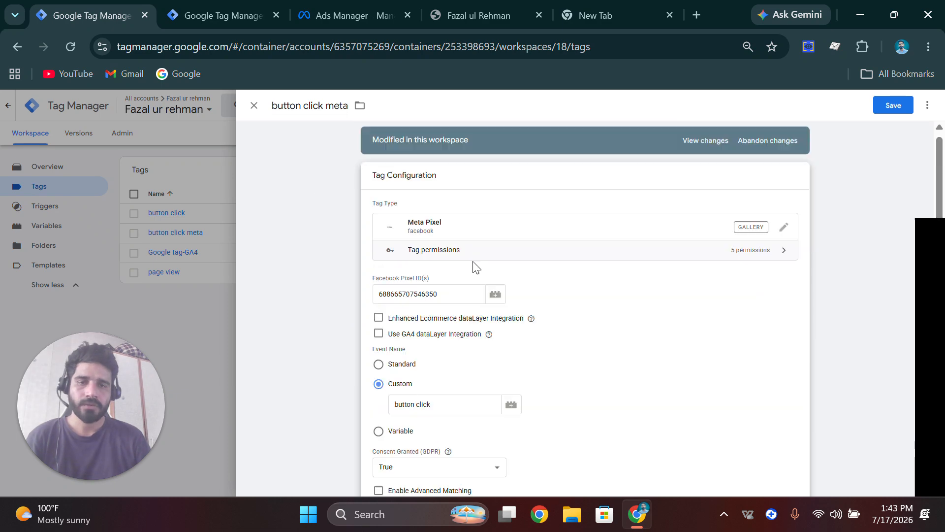
pyautogui.click(876, 105)
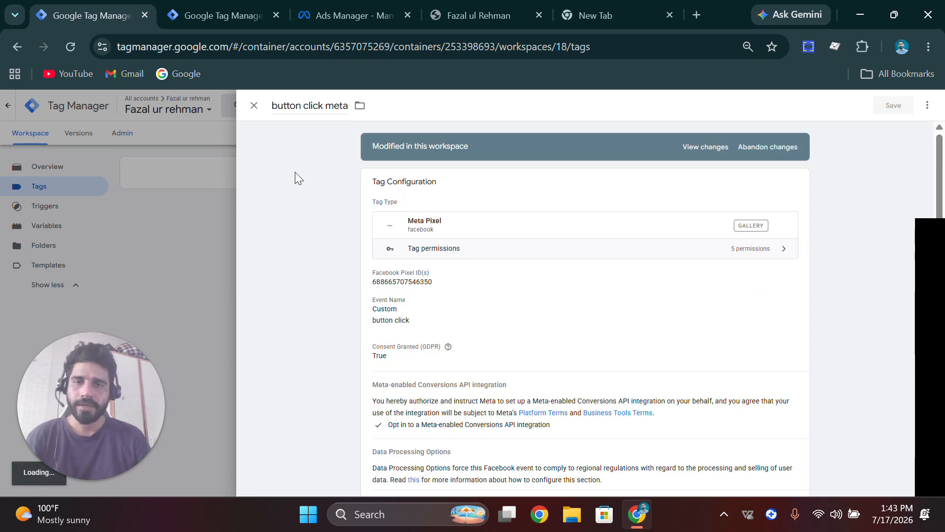
pyautogui.click(254, 105)
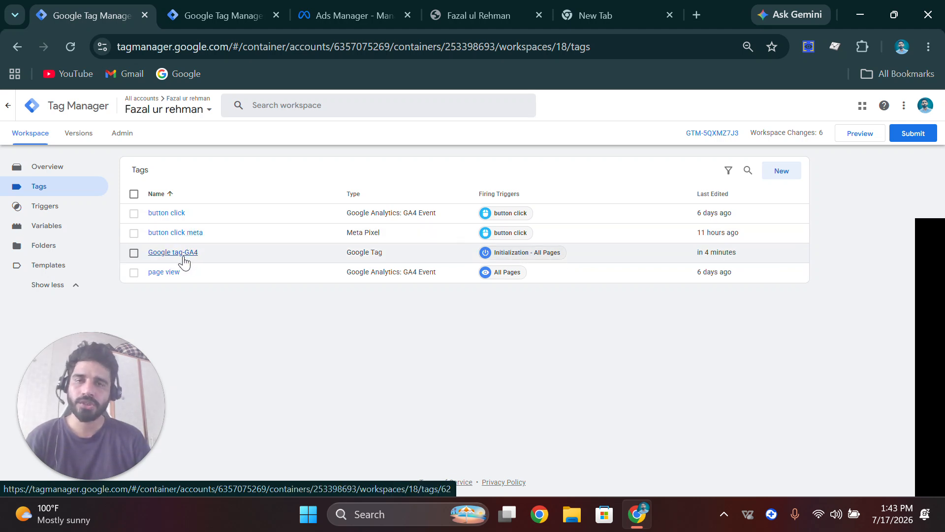
# Review the configuration parameters of the Google tag-GA4 tag and view the server container's overview
pyautogui.click(184, 261)
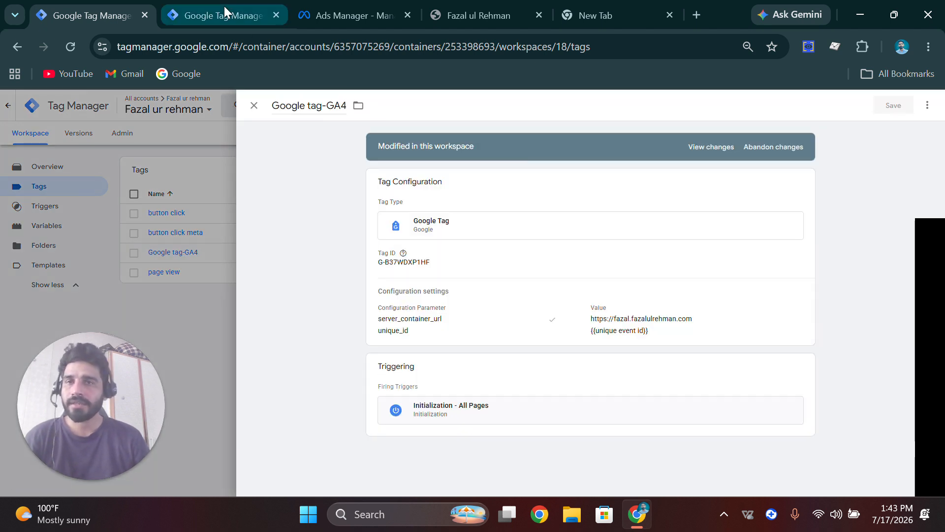
pyautogui.click(224, 8)
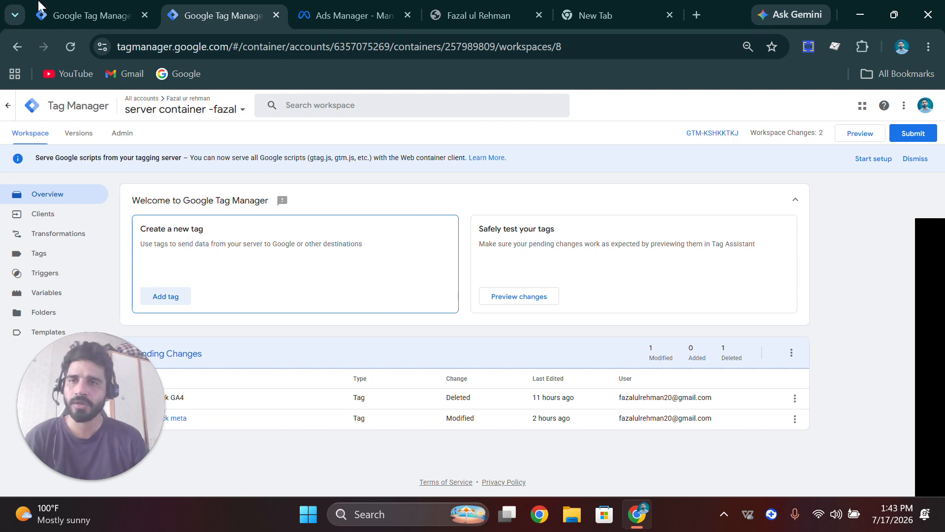
pyautogui.click(85, 7)
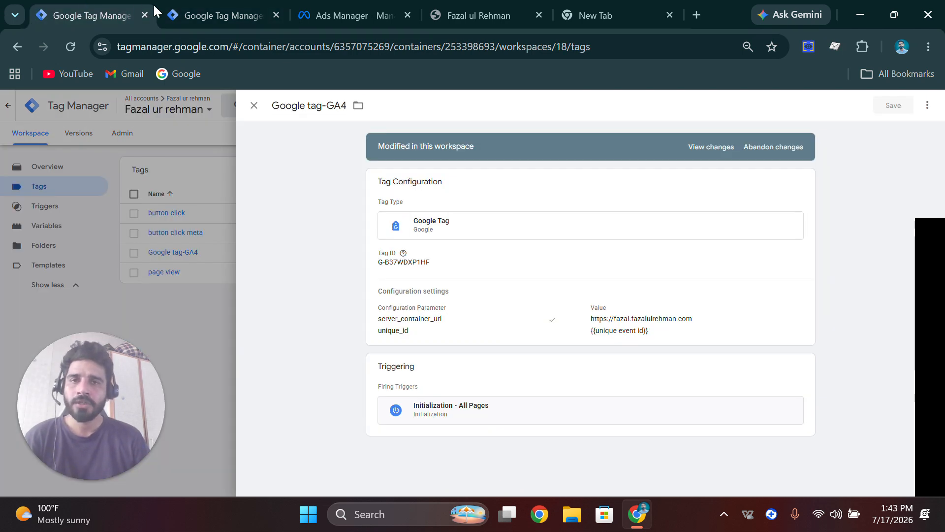
pyautogui.click(254, 105)
# Switch to Meta Ads Manager, go to the TeeSculptors business settings, and open Events Manager from the list of all tools
pyautogui.click(329, 16)
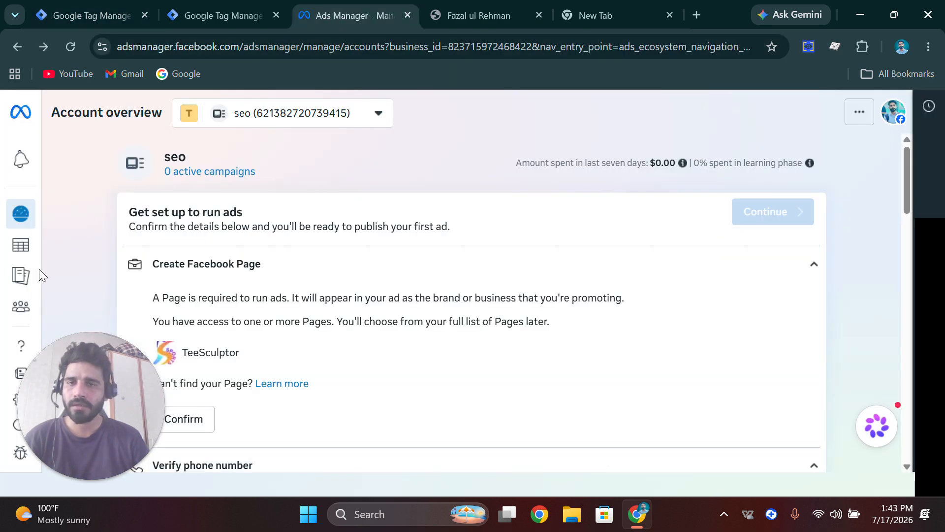
pyautogui.scroll(-3, 30, 268)
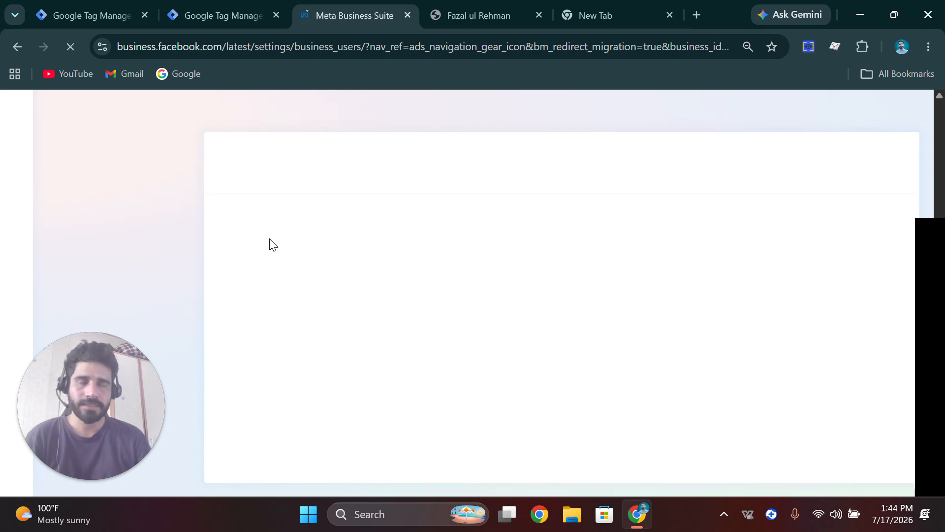
pyautogui.moveTo(113, 406)
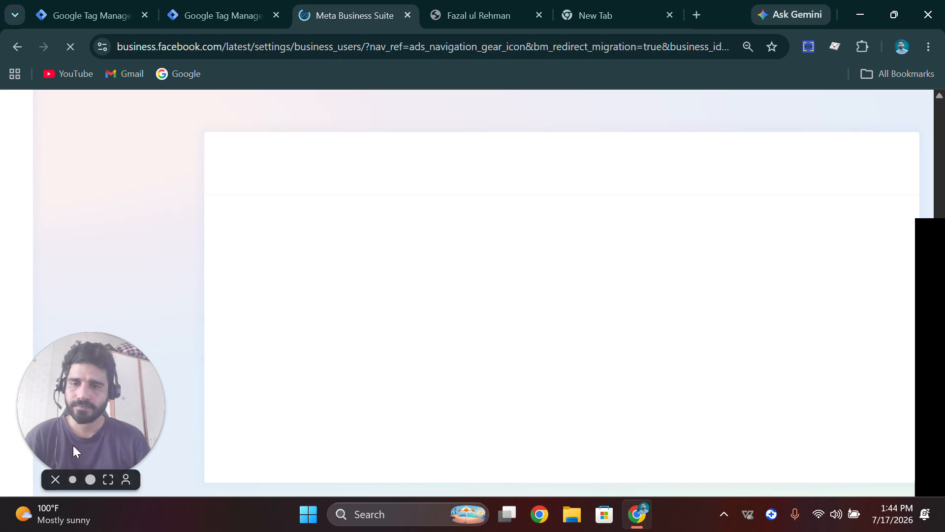
pyautogui.moveTo(73, 445); pyautogui.dragTo(842, 459)
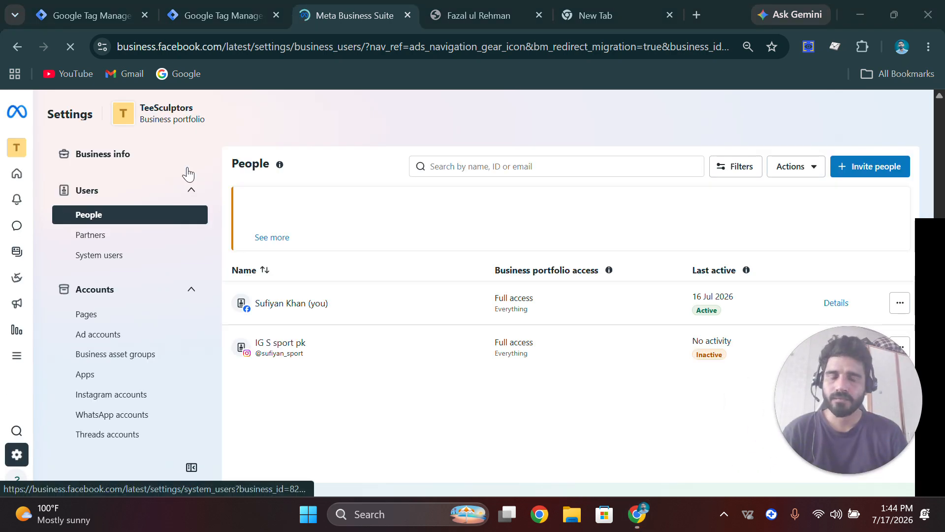
pyautogui.click(18, 359)
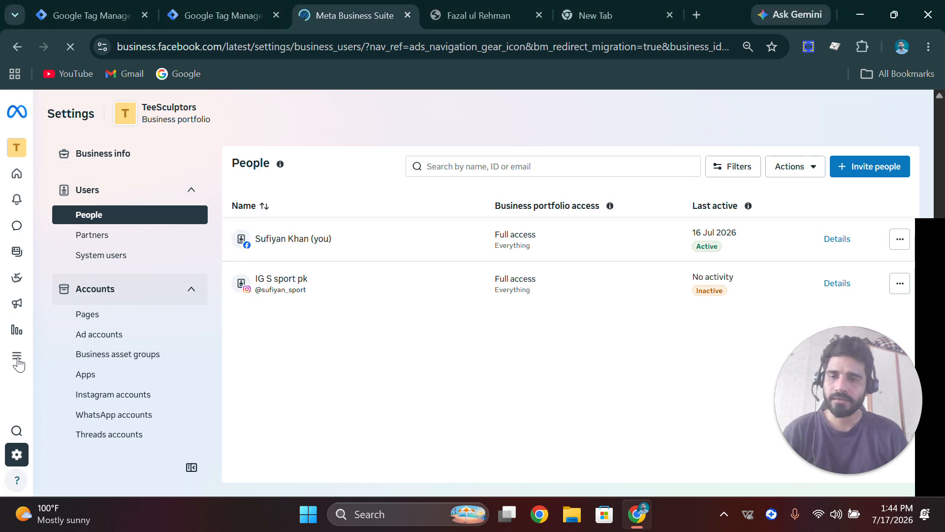
pyautogui.click(18, 363)
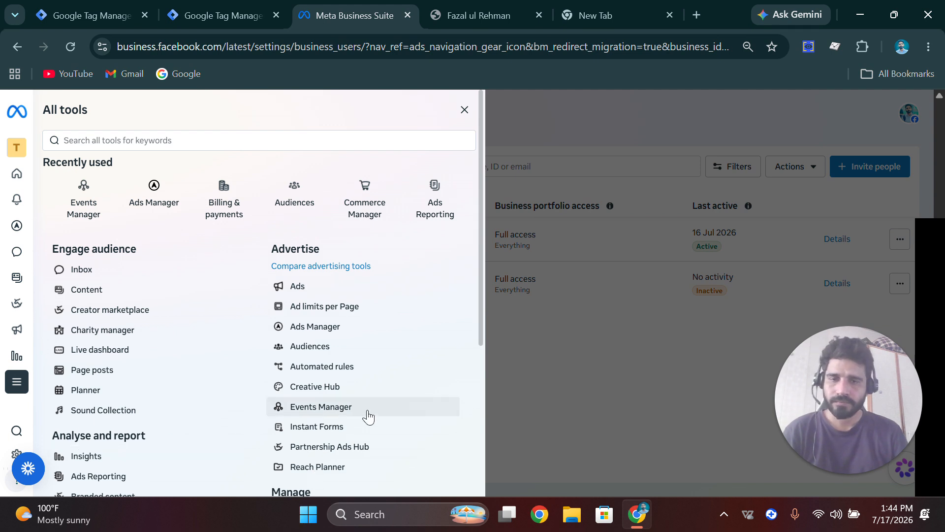
pyautogui.click(320, 409)
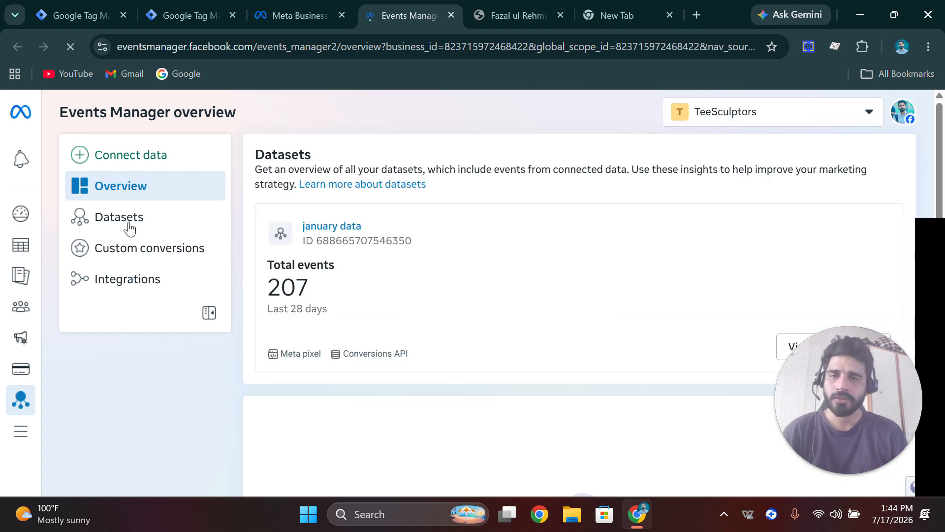
# Open the test events of the january data dataset and choose Website as the marketing channel
pyautogui.click(129, 224)
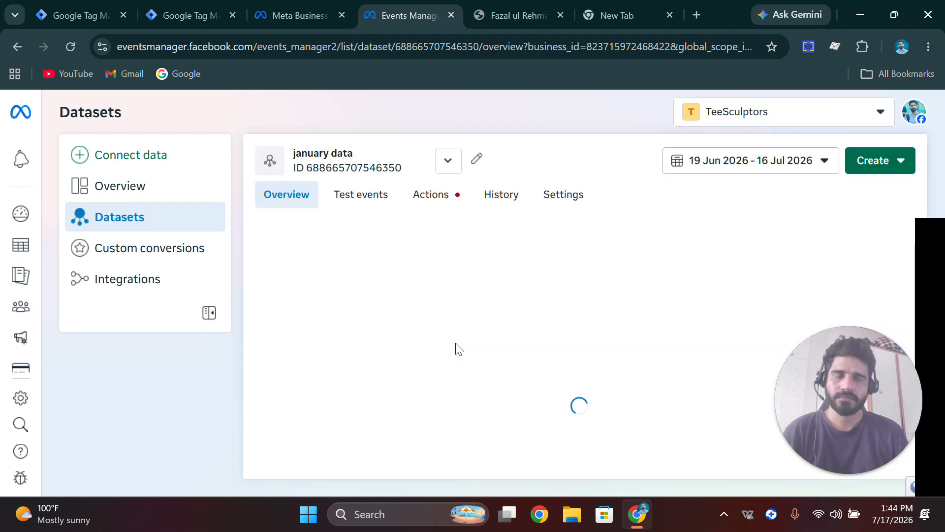
pyautogui.click(372, 203)
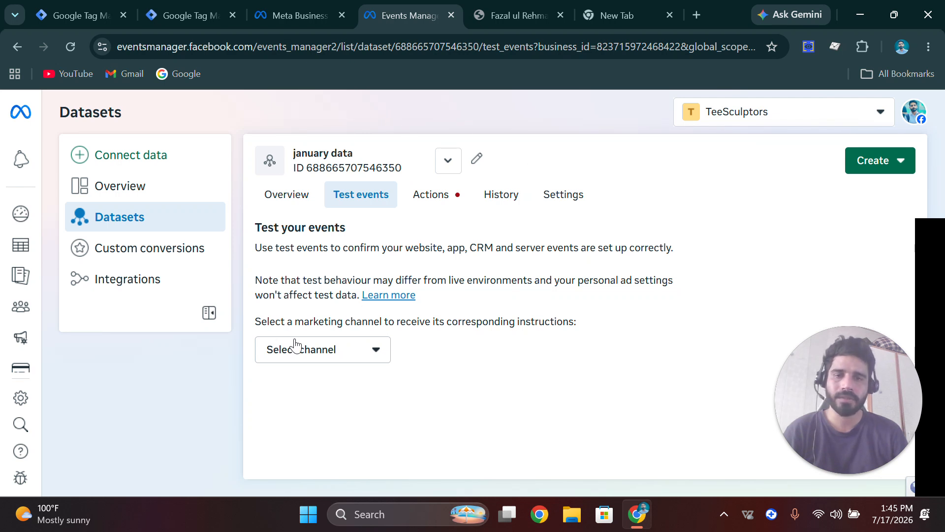
pyautogui.click(376, 350)
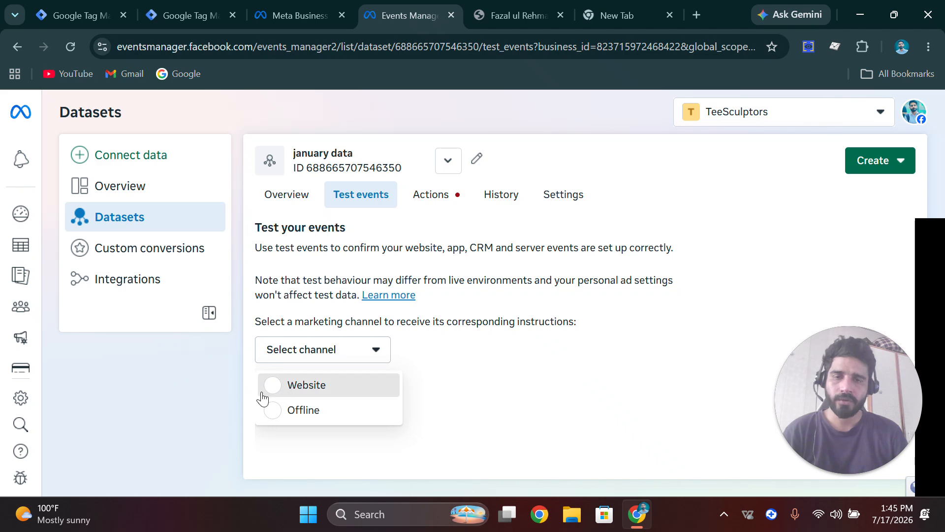
pyautogui.click(262, 394)
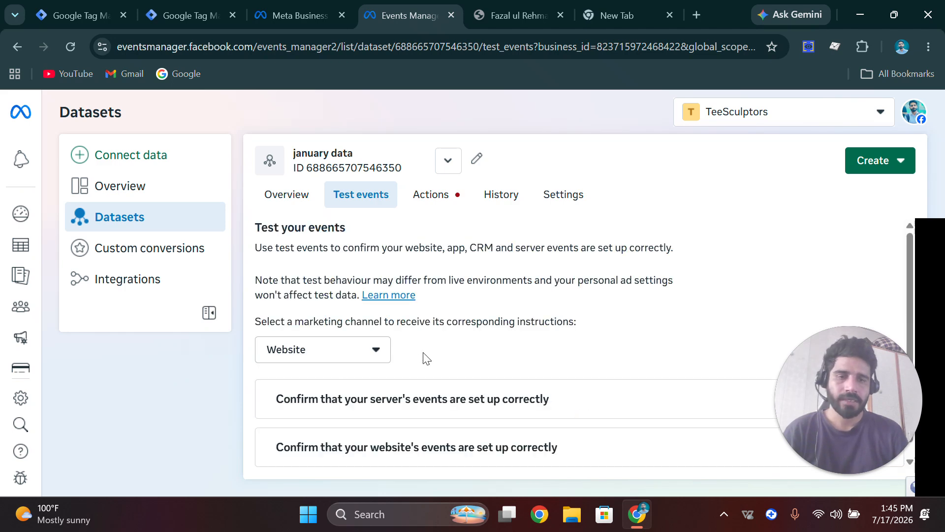
# Expand the instructions for confirming the server's events and copy the unique test event code
pyautogui.scroll(-1, 542, 360)
pyautogui.click(570, 389)
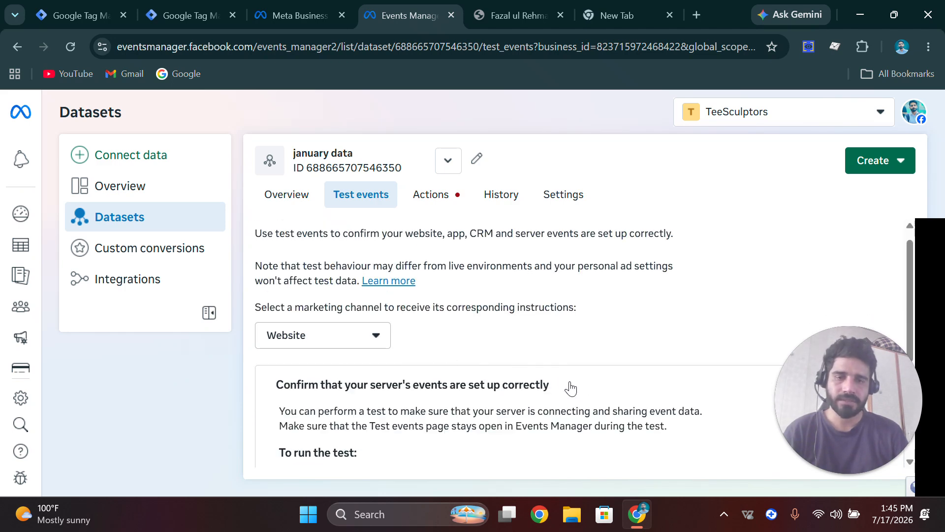
pyautogui.scroll(-4, 419, 333)
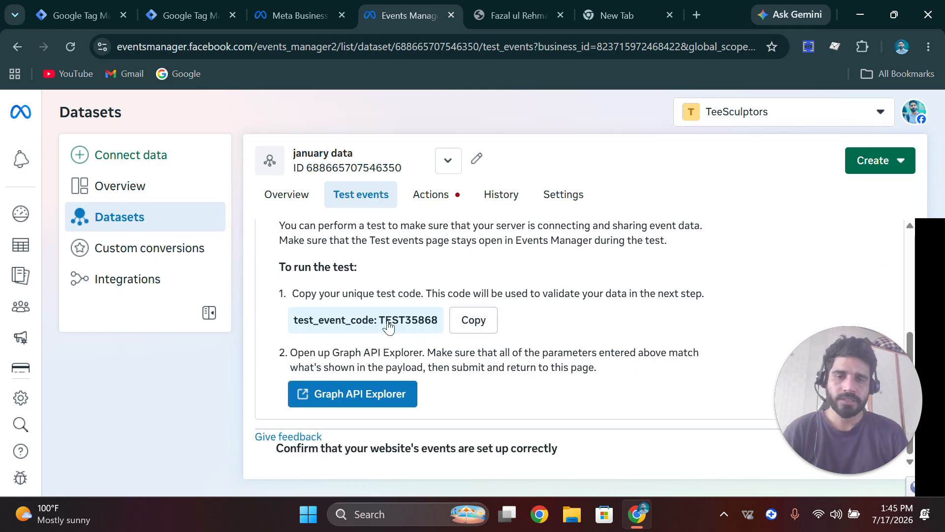
pyautogui.click(475, 326)
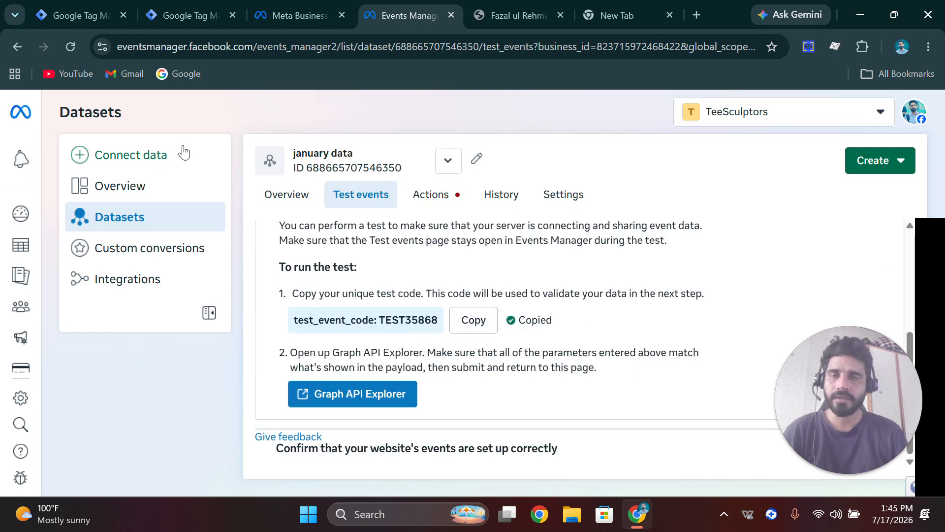
# Add a configuration parameter to the Google tag-GA4 tag in the web container, with the copied test event code as its value
pyautogui.click(95, 11)
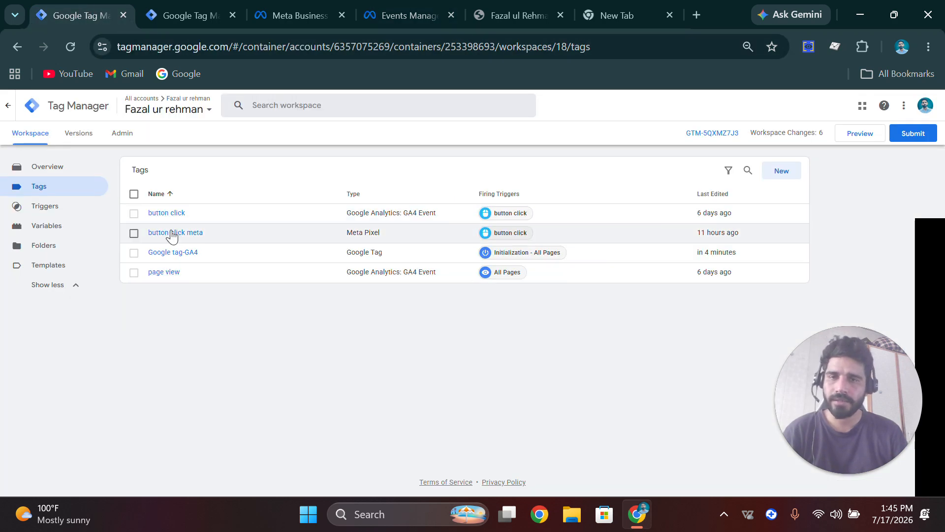
pyautogui.click(179, 257)
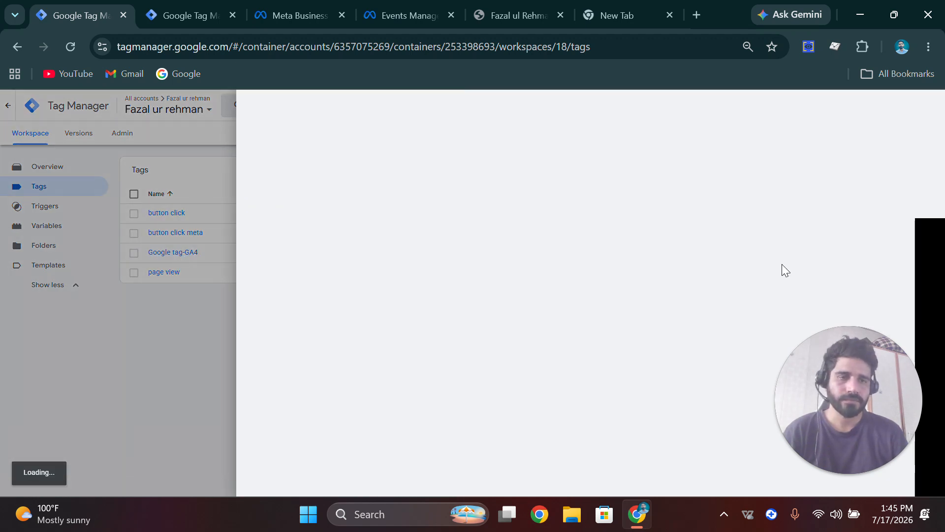
pyautogui.click(802, 186)
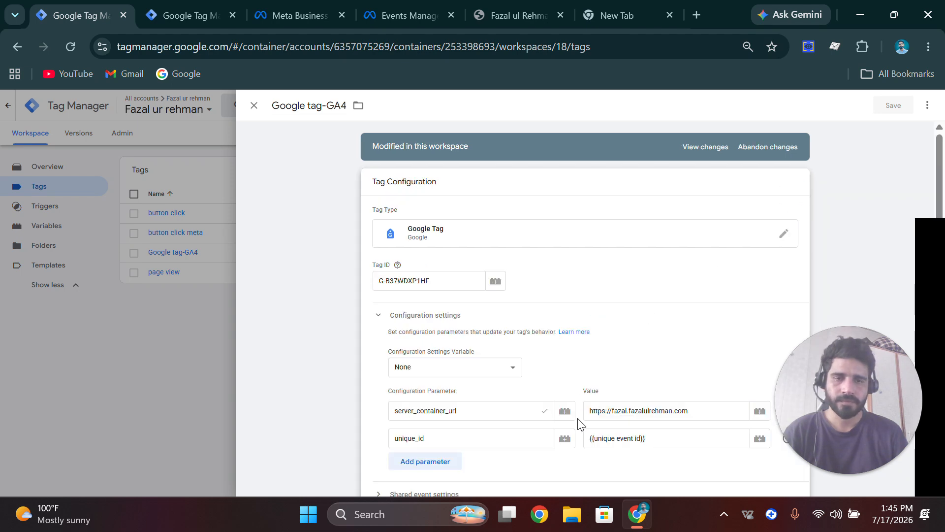
pyautogui.scroll(-1, 473, 406)
pyautogui.click(437, 393)
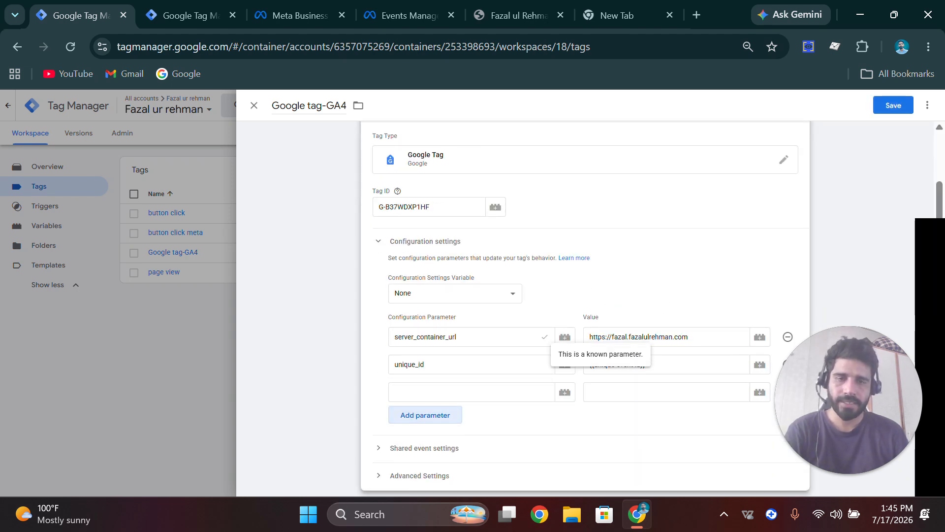
pyautogui.click(635, 392)
pyautogui.hotkey('ctrl', 'v')
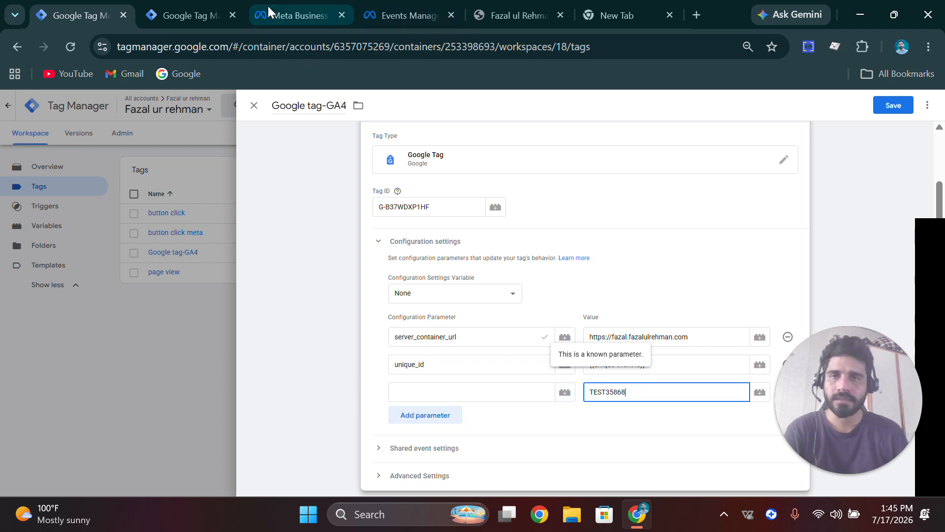
# Check the test code's parameter name in Events Manager, name the new Google tag-GA4 parameter test_evnet_code, and save the tag
pyautogui.click(386, 6)
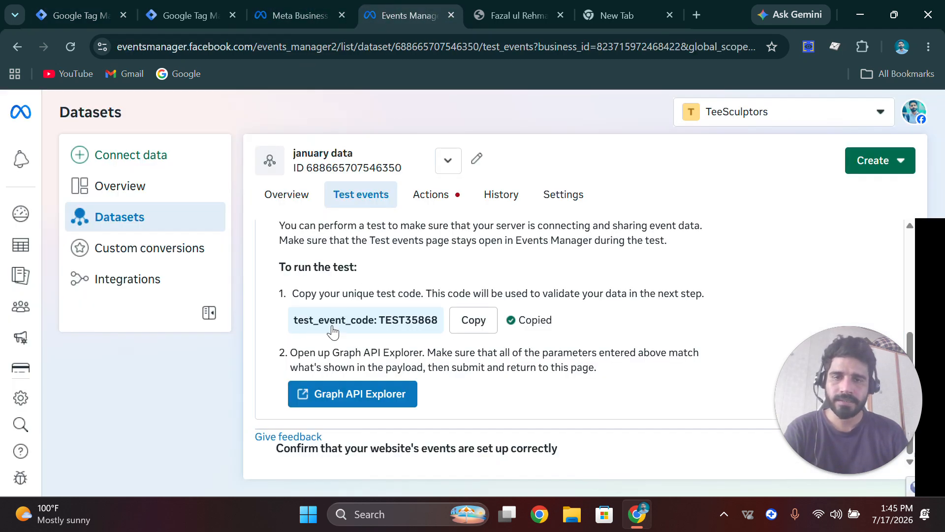
pyautogui.click(79, 15)
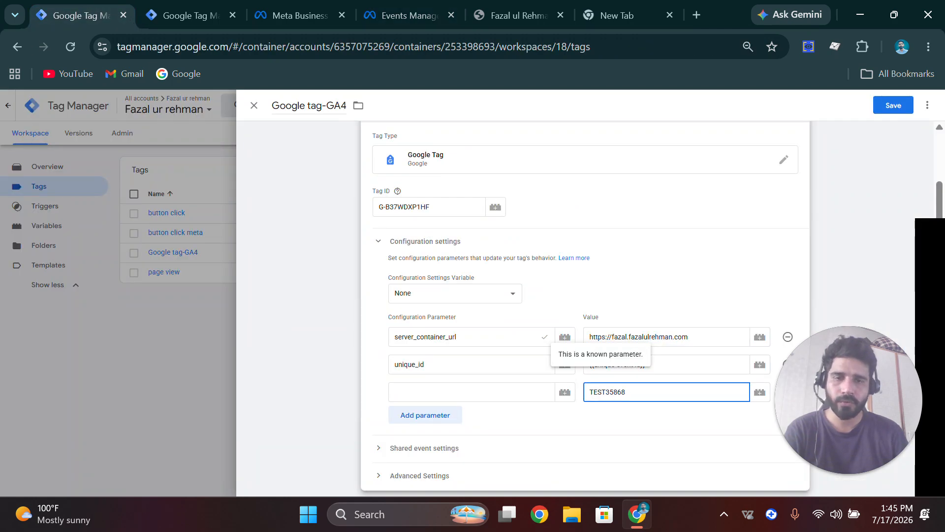
pyautogui.click(471, 392)
pyautogui.write('test_evnet')
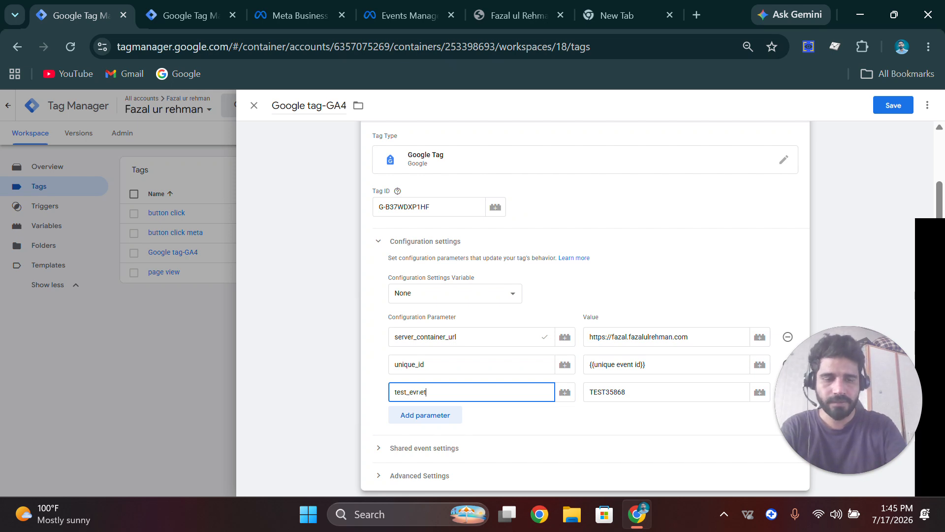
pyautogui.write('_code')
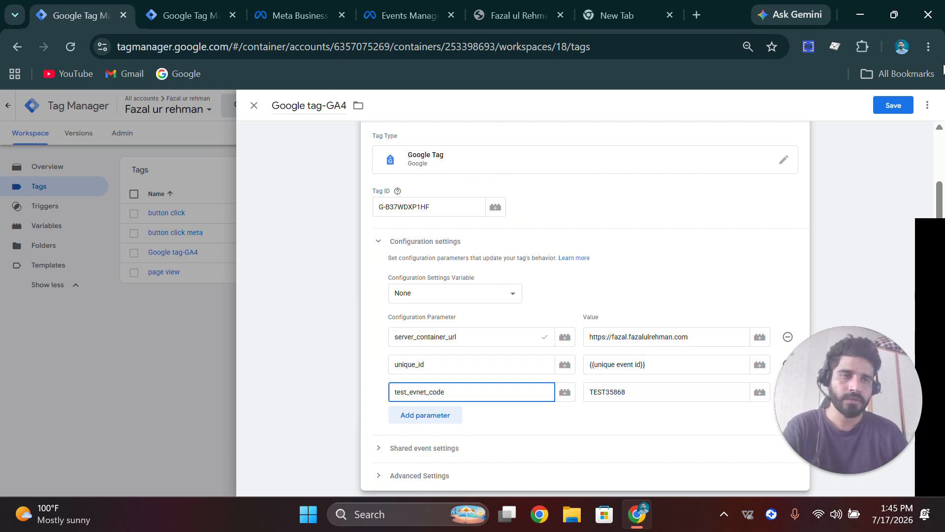
pyautogui.click(890, 105)
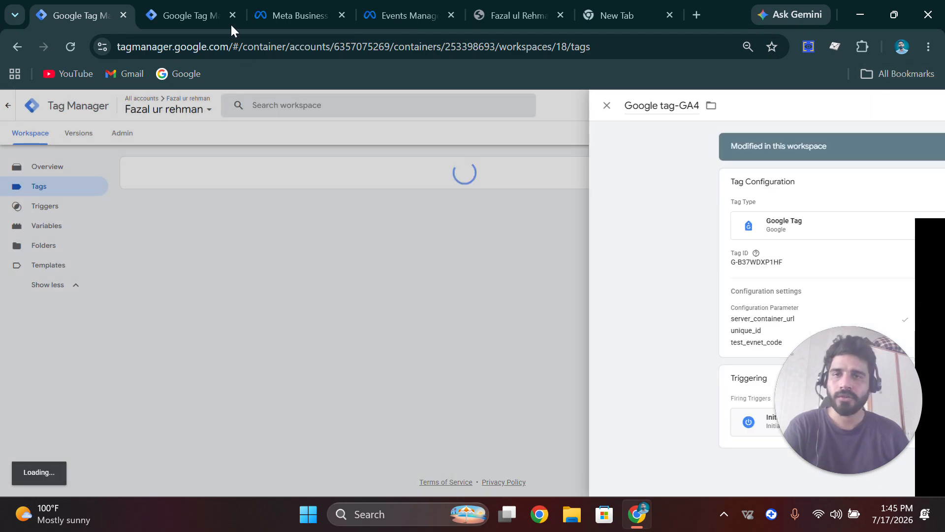
# Open the configuration of the button click meta tag in the server container for editing
pyautogui.click(207, 16)
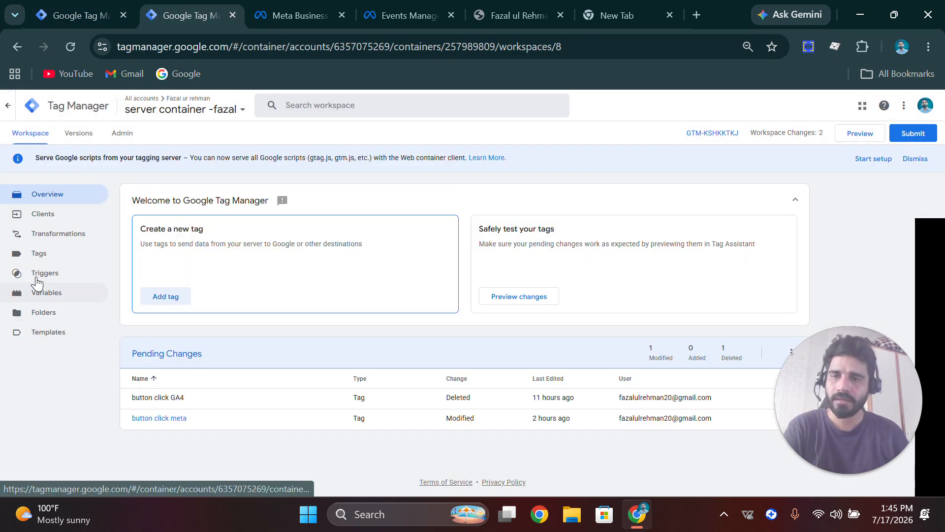
pyautogui.click(43, 262)
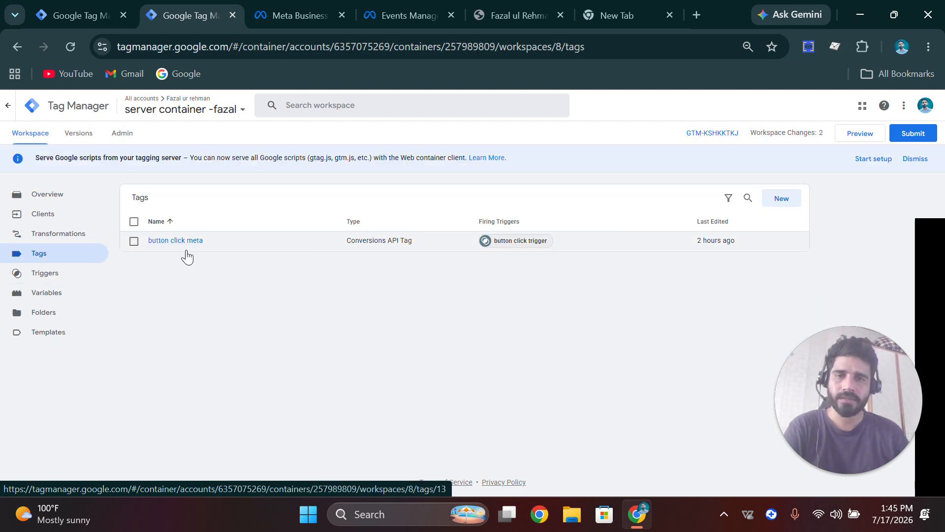
pyautogui.click(195, 242)
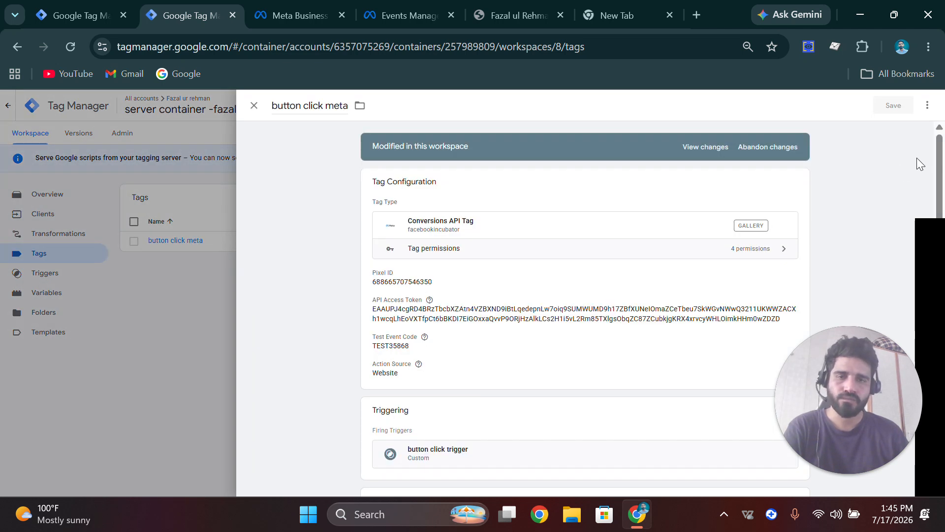
pyautogui.click(795, 181)
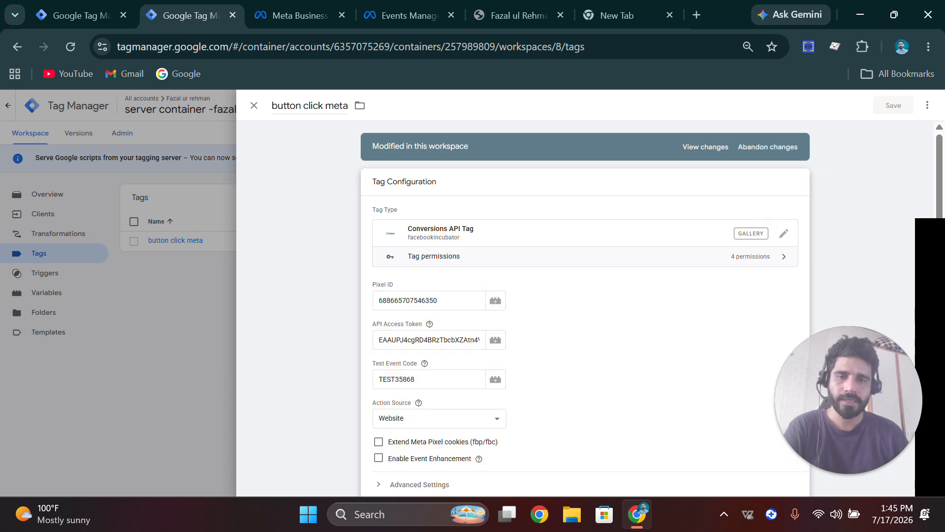
# Replace the tag's Test Event Code with the code copied from Events Manager, save it, and return to the web container's tags
pyautogui.doubleClick(424, 380)
pyautogui.press('BackSpace')
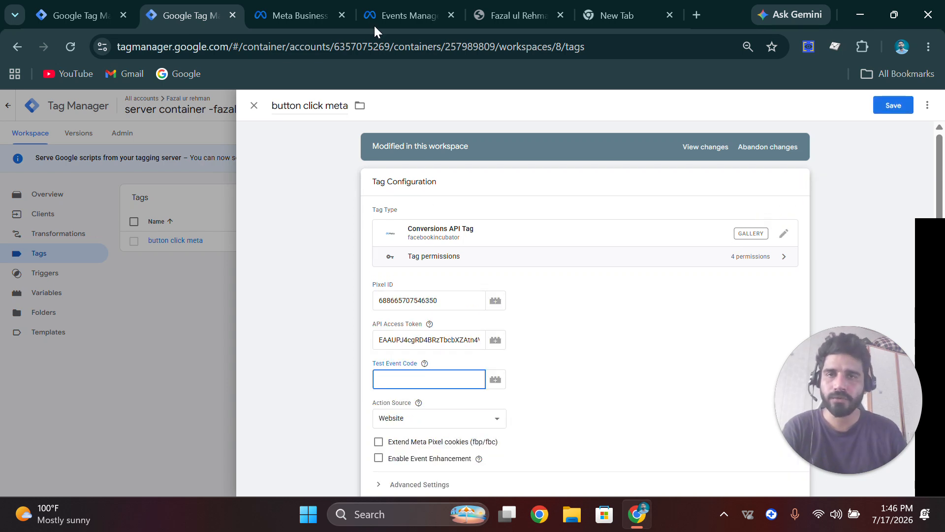
pyautogui.click(388, 18)
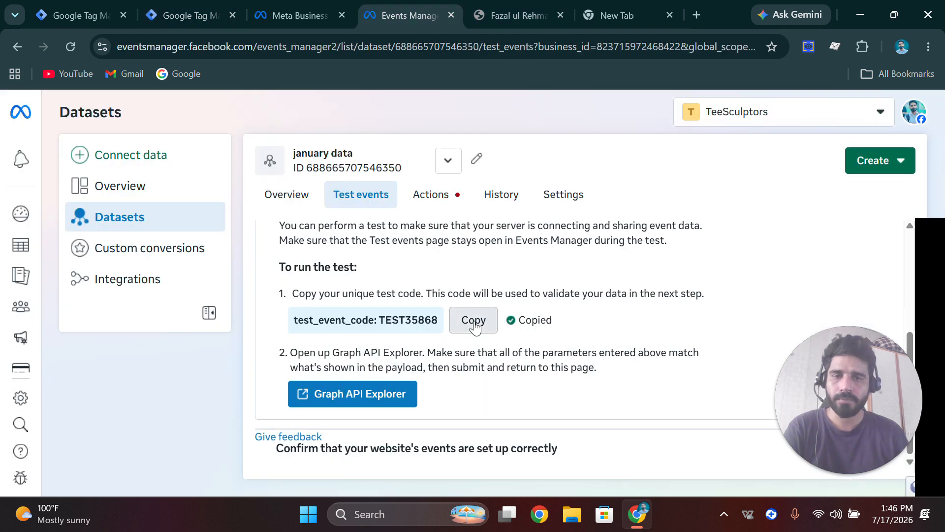
pyautogui.click(85, 7)
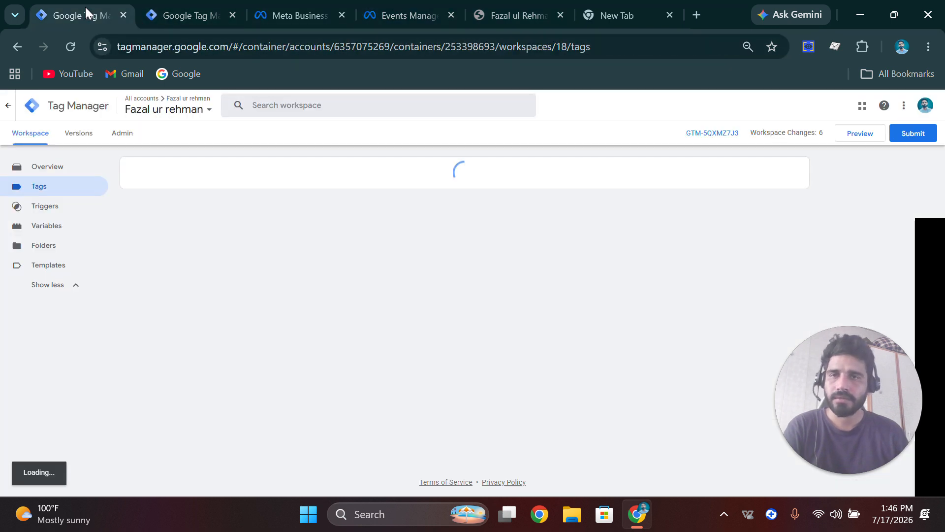
pyautogui.click(175, 4)
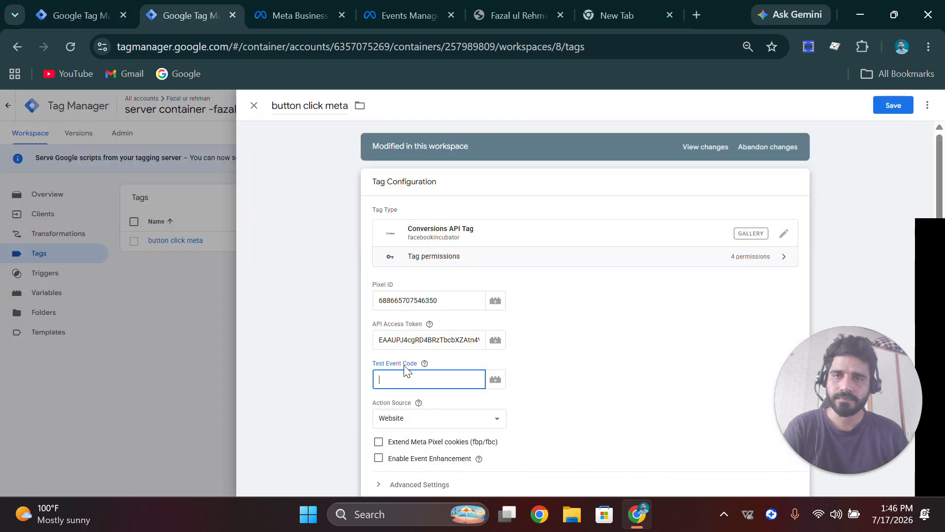
pyautogui.hotkey('ctrl', 'v')
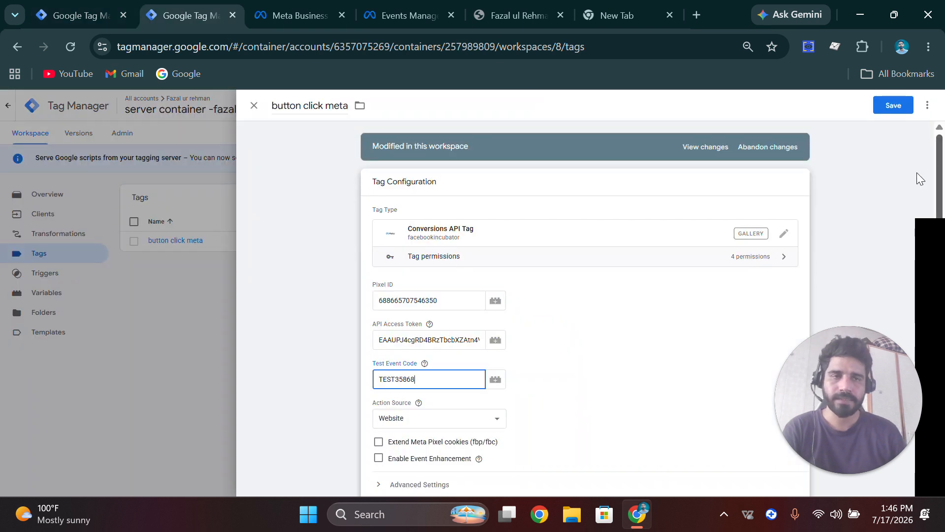
pyautogui.click(884, 106)
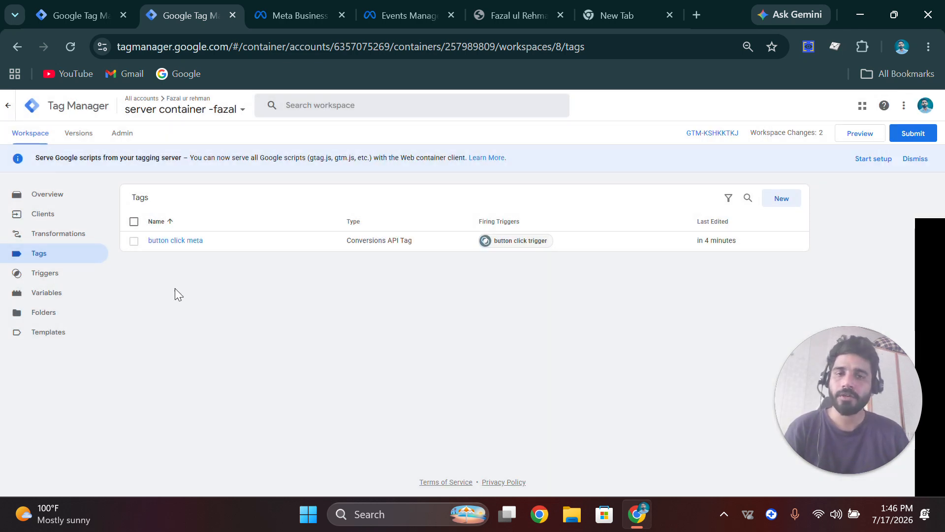
pyautogui.click(59, 8)
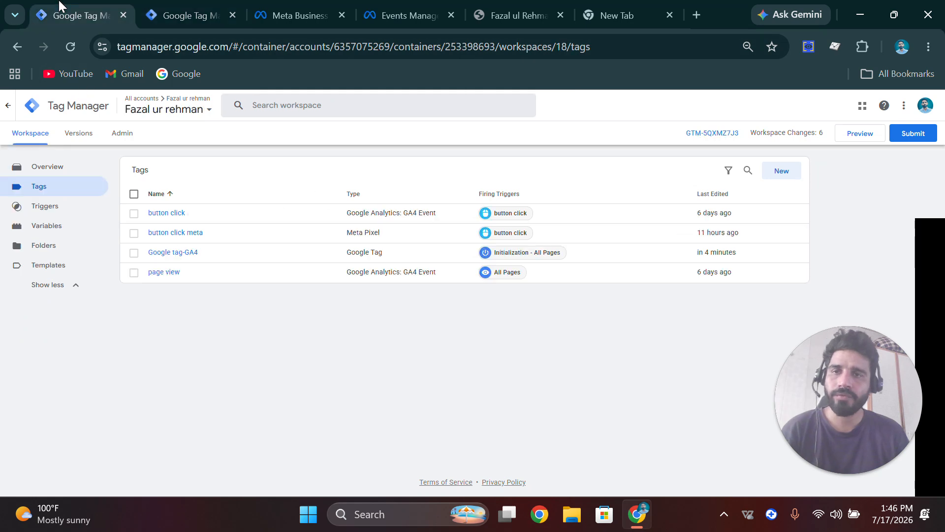
# Start preview mode for the web container and for the server container
pyautogui.click(863, 138)
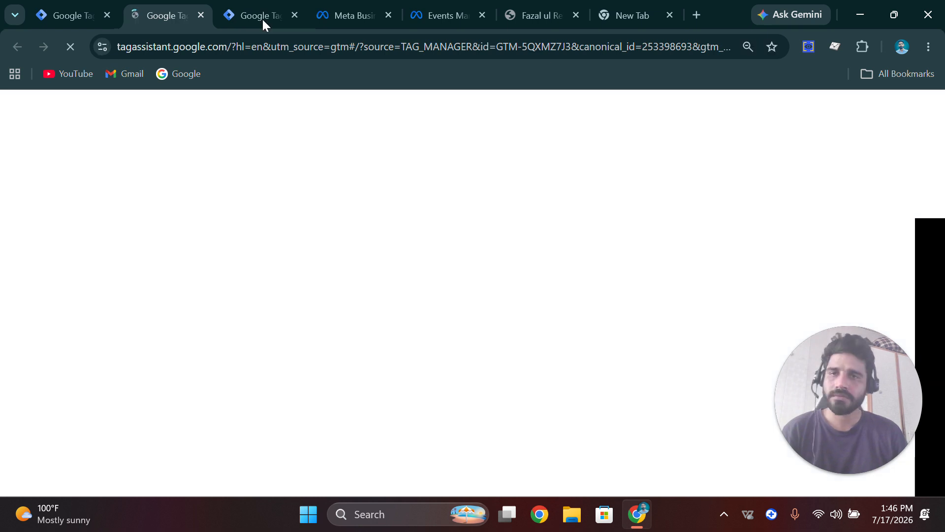
pyautogui.click(261, 18)
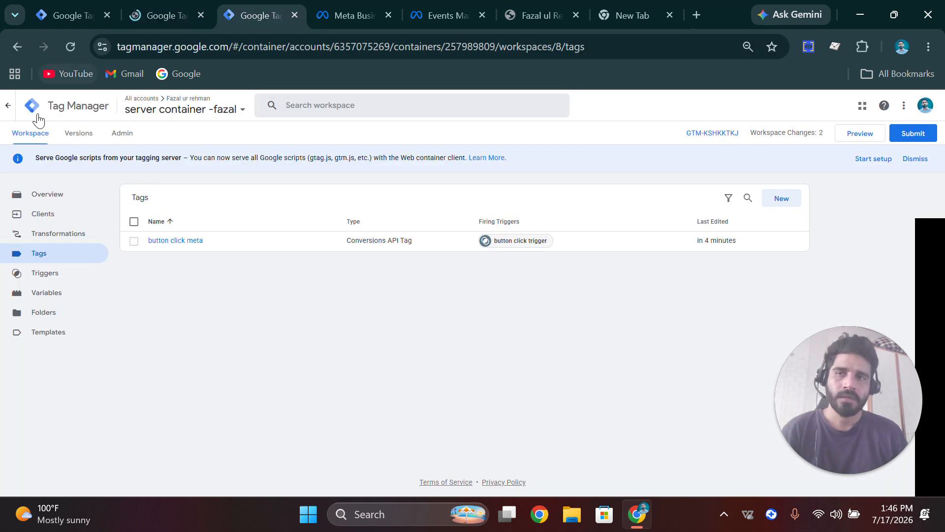
pyautogui.click(855, 139)
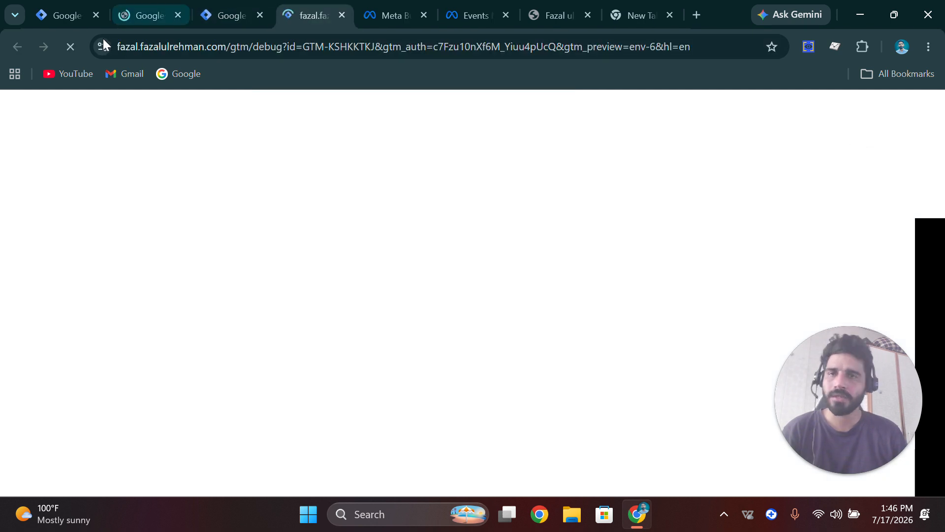
# Connect Tag Assistant to the website with the debug signal included and continue to the web container's debug summary
pyautogui.click(143, 4)
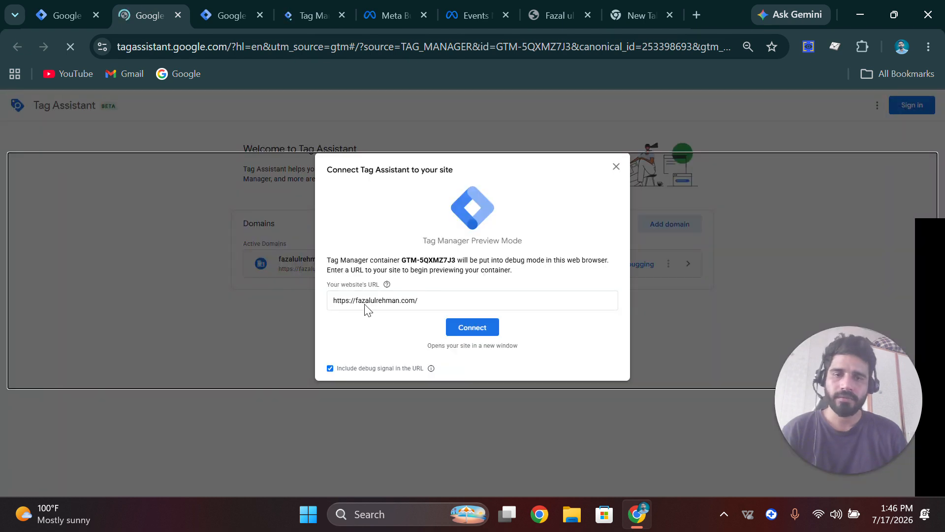
pyautogui.click(481, 331)
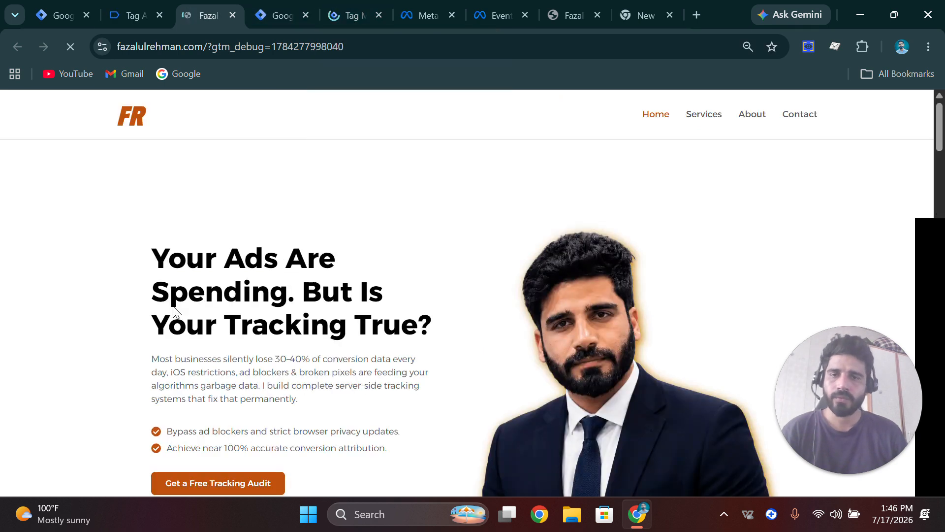
pyautogui.scroll(-4, 219, 268)
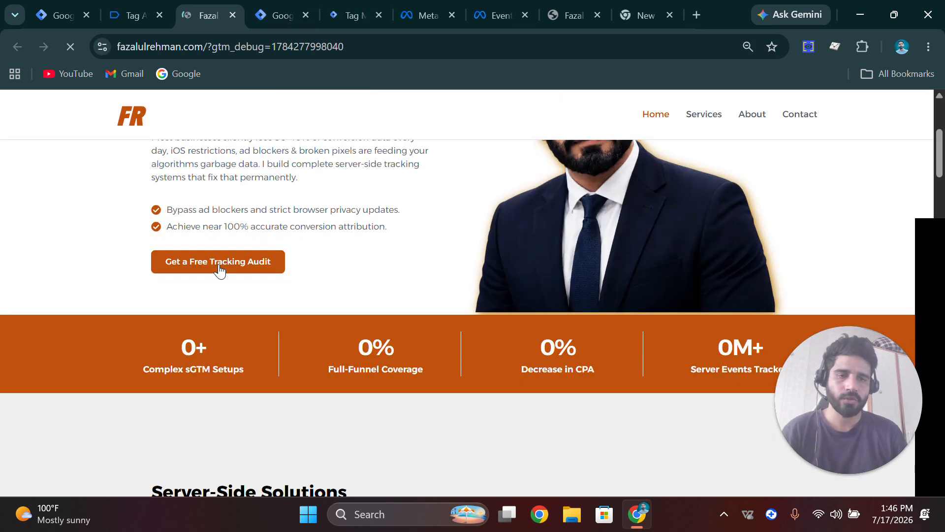
pyautogui.scroll(5, 220, 268)
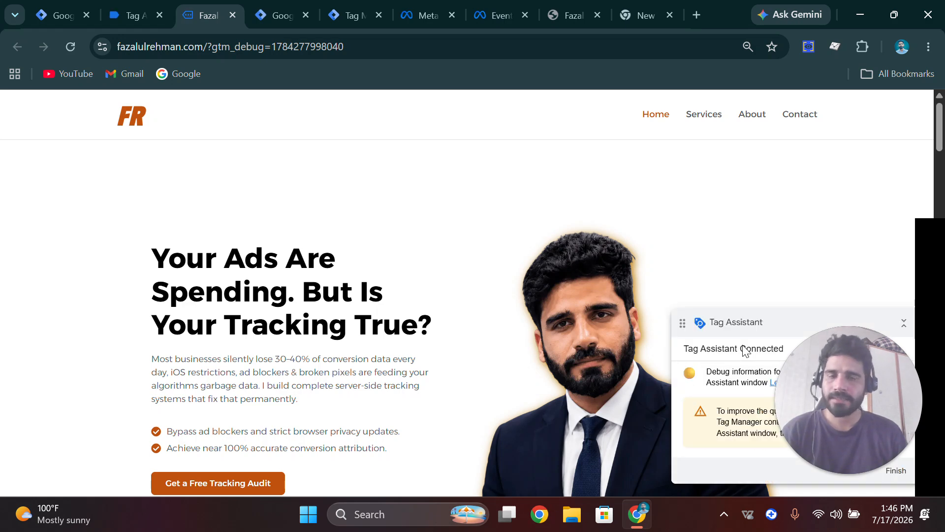
pyautogui.click(130, 22)
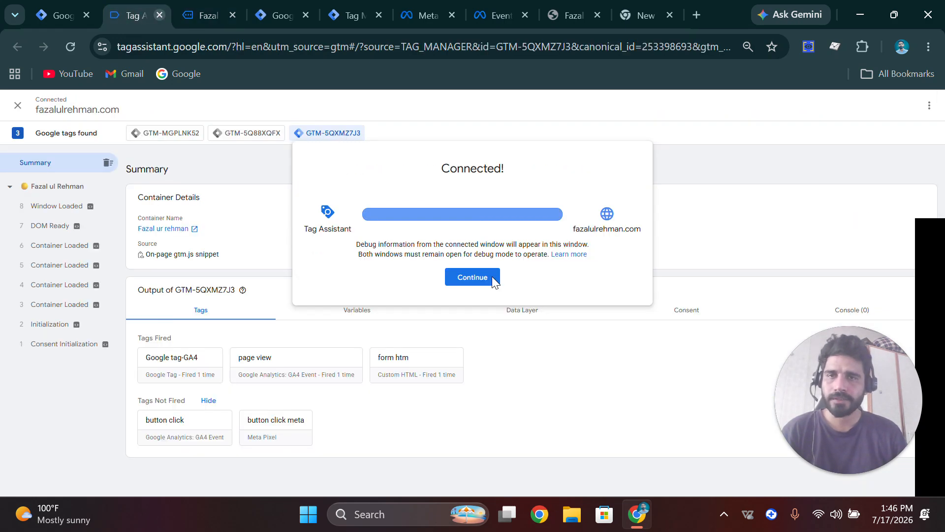
pyautogui.click(475, 283)
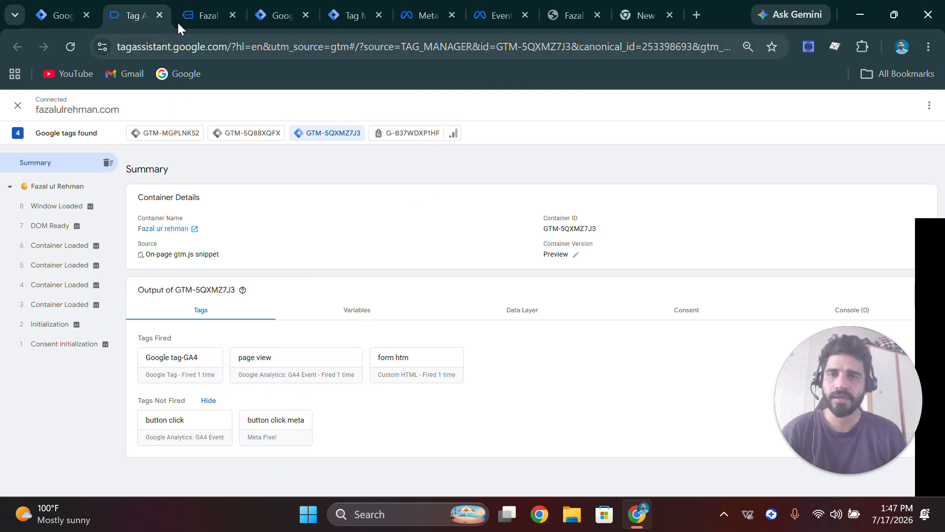
# Check the server container's preview summary, and use Get a Free Tracking Audit on the connected website to trigger the button click event
pyautogui.click(358, 13)
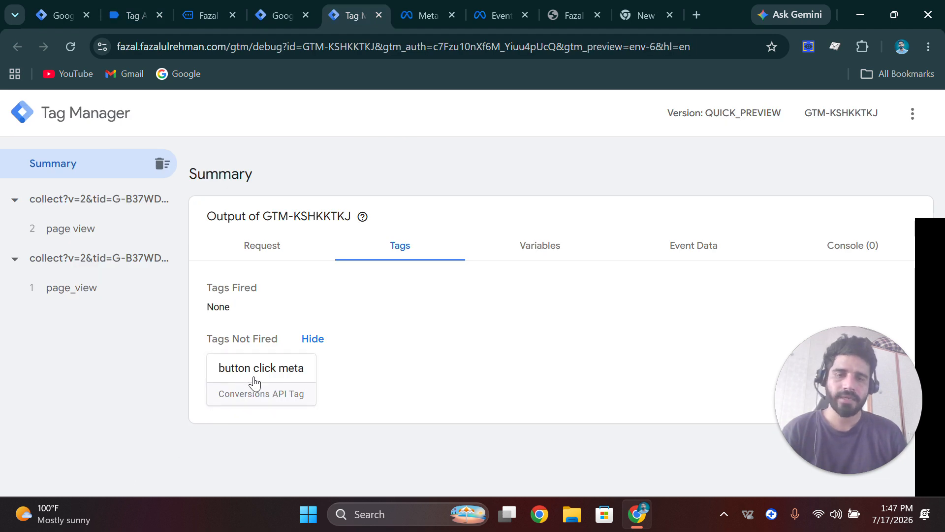
pyautogui.click(209, 15)
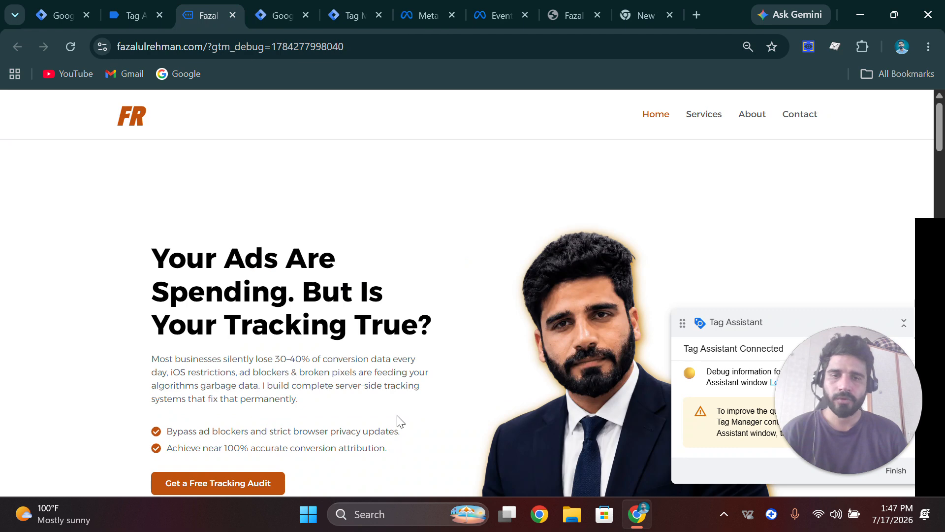
pyautogui.scroll(-3, 253, 389)
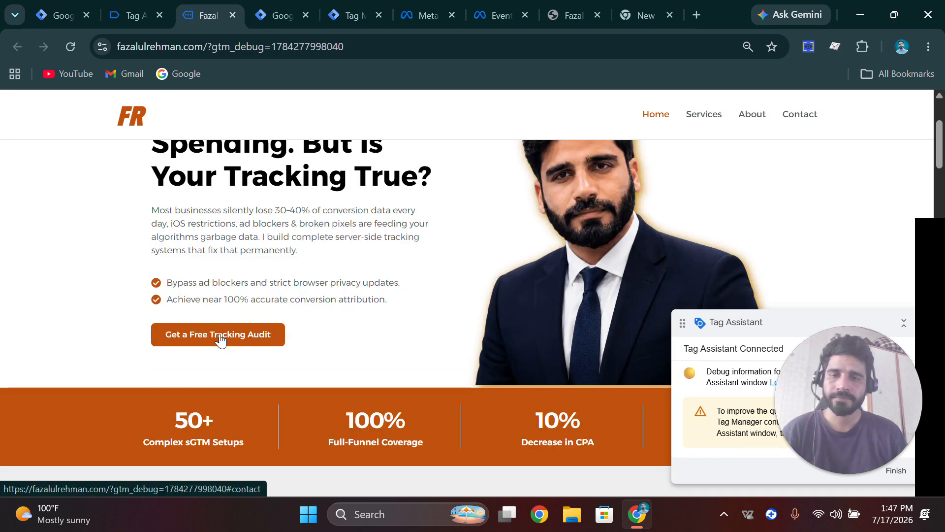
pyautogui.click(219, 336)
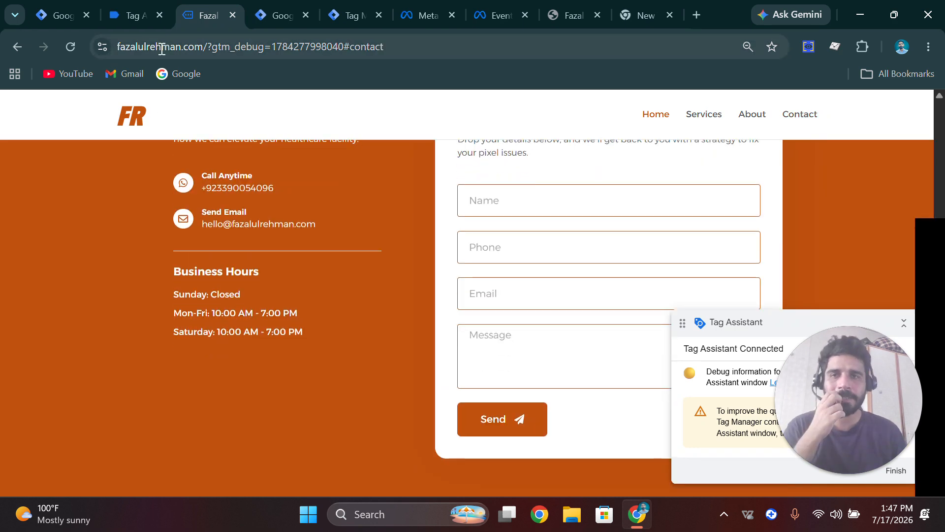
# Check which tags fired for the button click in the web and server container previews
pyautogui.click(139, 10)
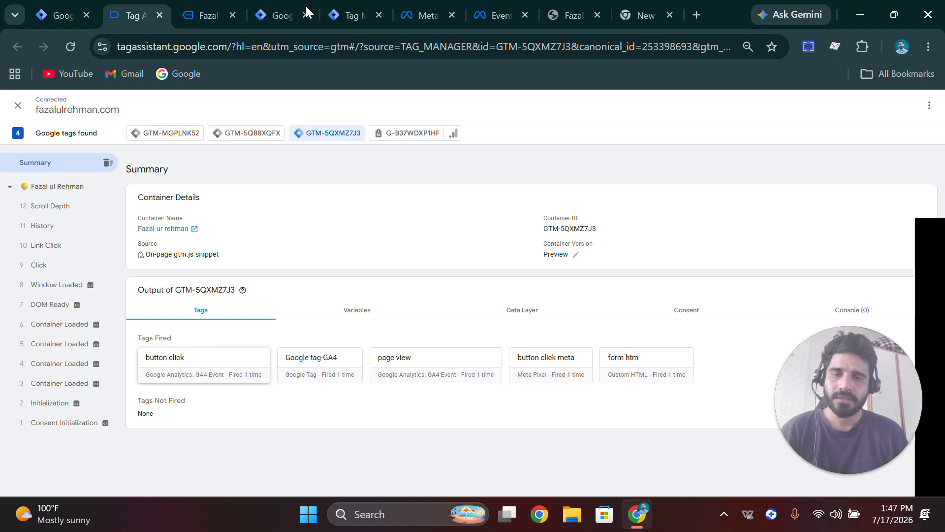
pyautogui.click(279, 6)
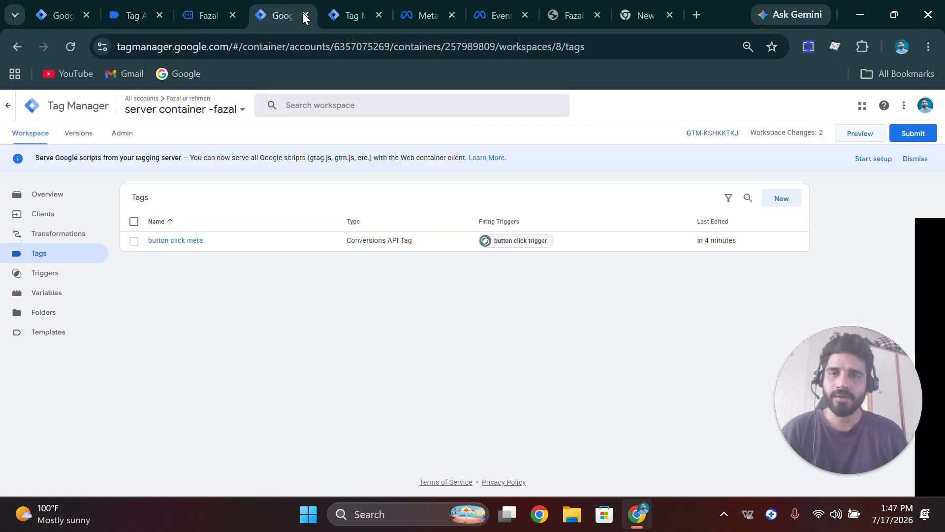
pyautogui.click(348, 13)
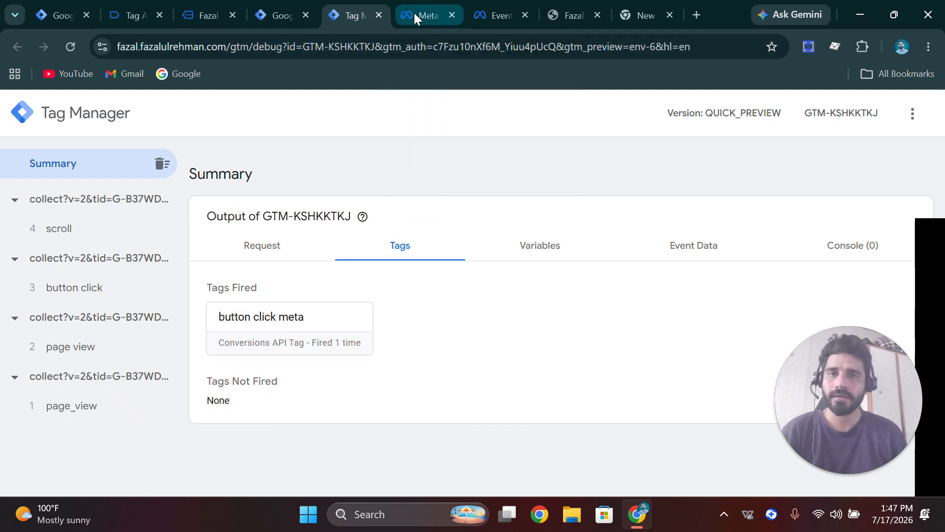
# Examine the received button click event and its deduplication status in the Test events of Events Manager
pyautogui.click(414, 13)
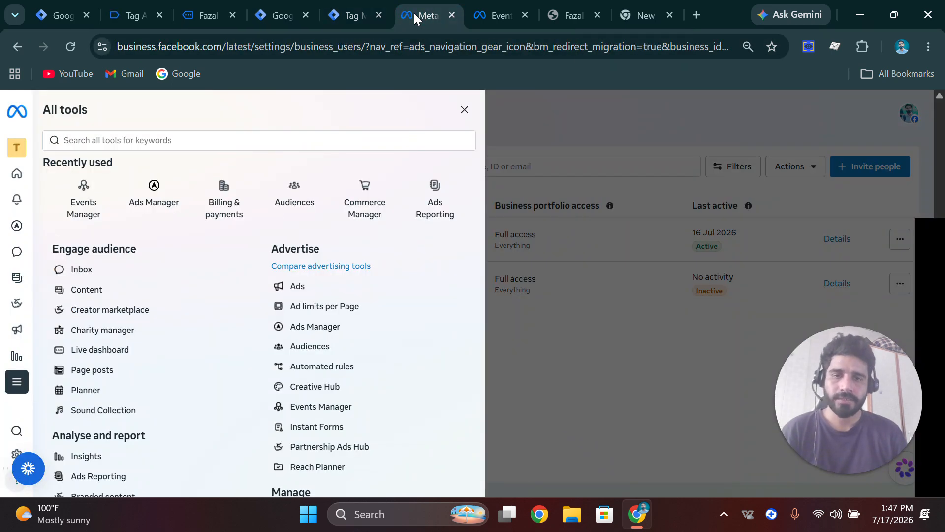
pyautogui.click(498, 19)
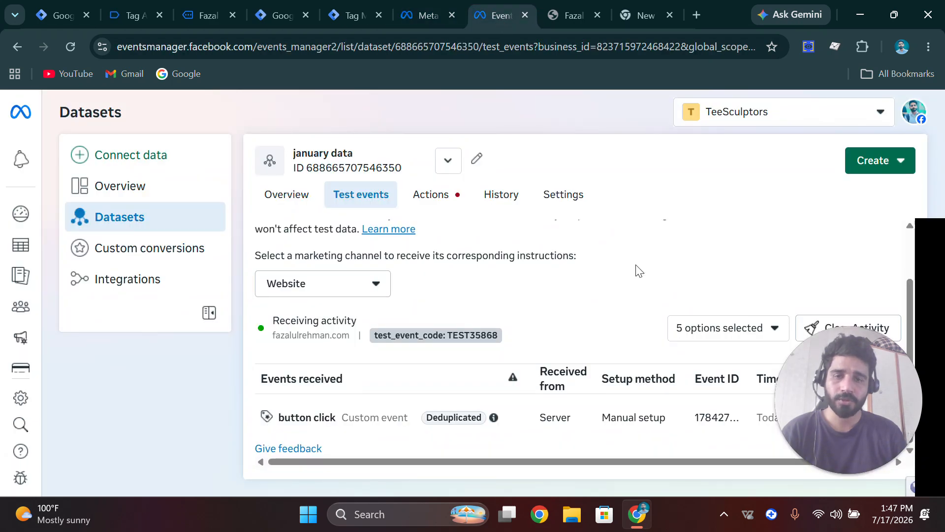
pyautogui.moveTo(884, 353); pyautogui.dragTo(0, 419)
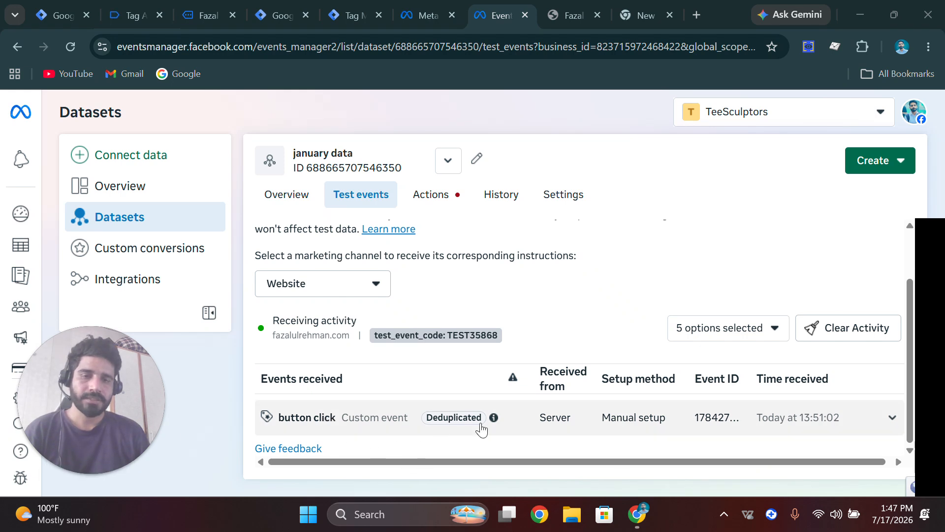
pyautogui.moveTo(446, 430)
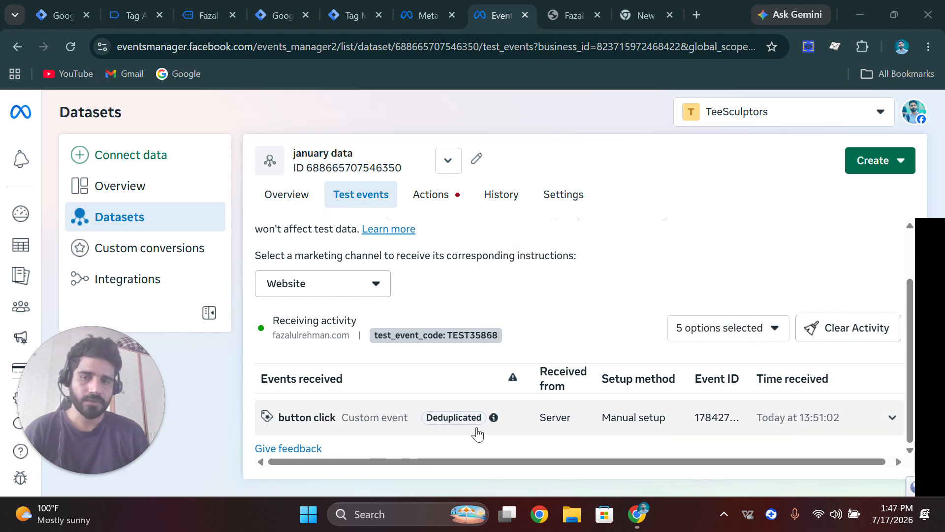